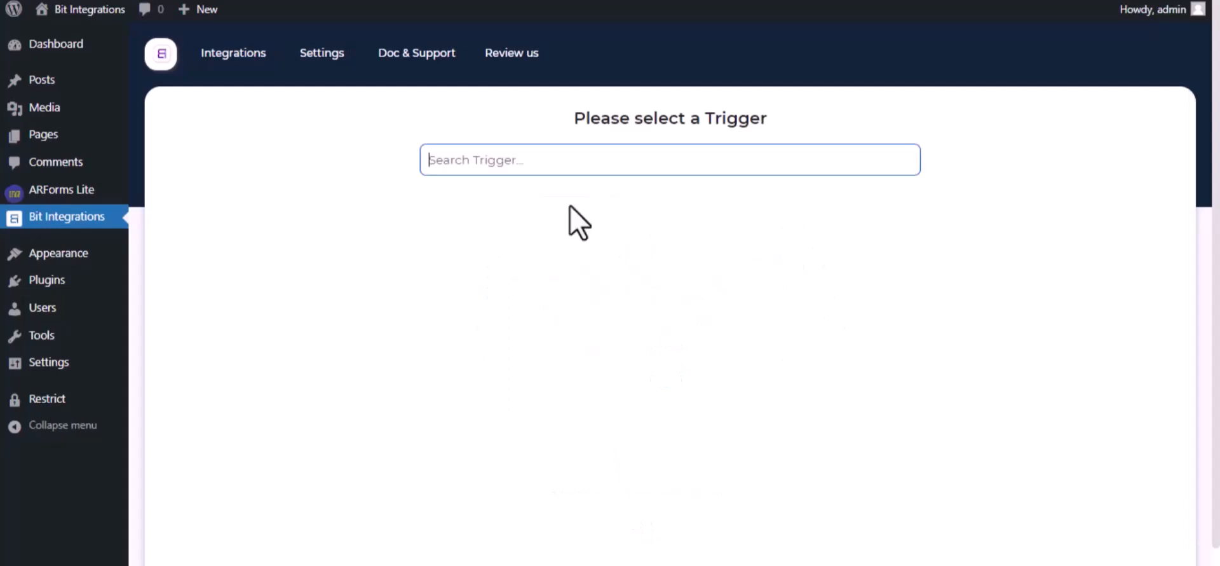
Step: Choose ARForm as the trigger with the Contact Form and proceed to selecting an action
{"action": "type", "text": "Arf"}
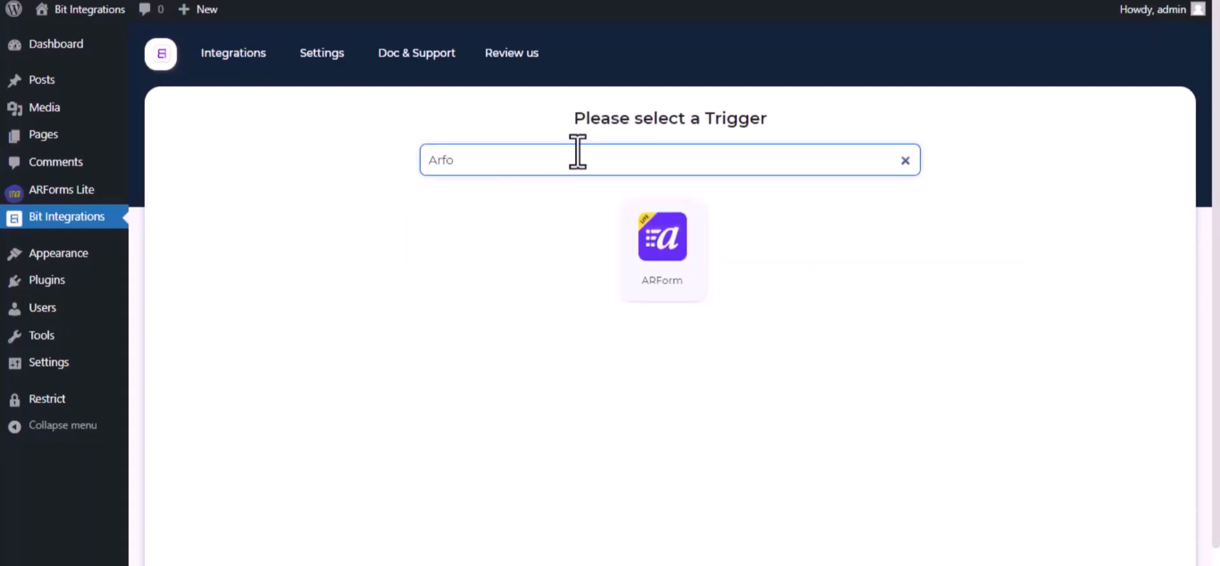
{"action": "type", "text": "o"}
{"action": "left_click", "coordinate": [674, 251]}
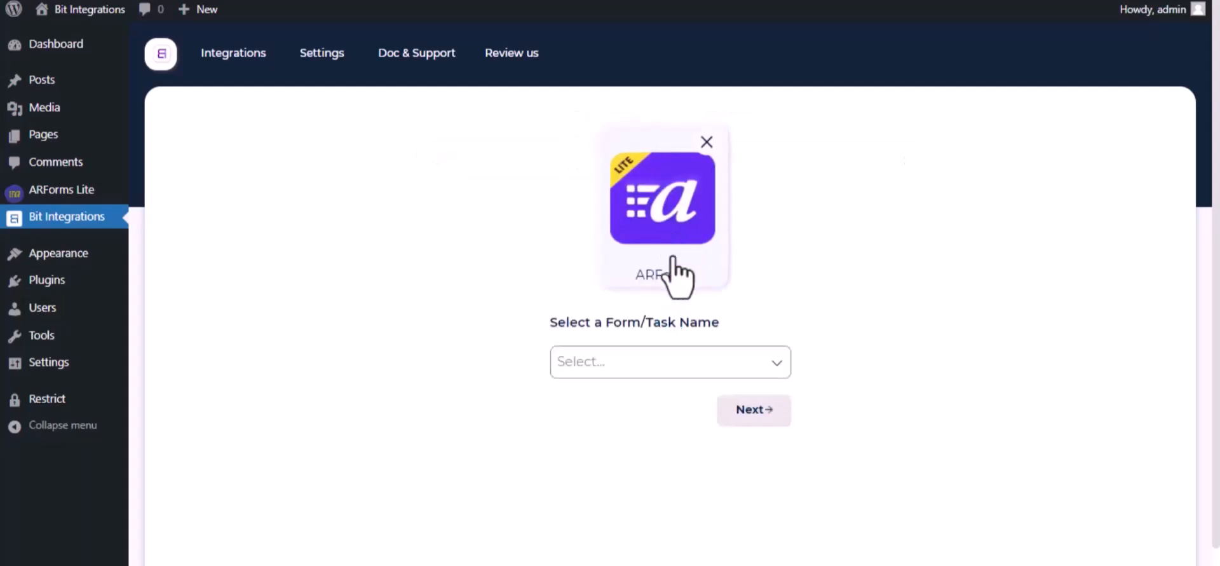
{"action": "left_click", "coordinate": [683, 368]}
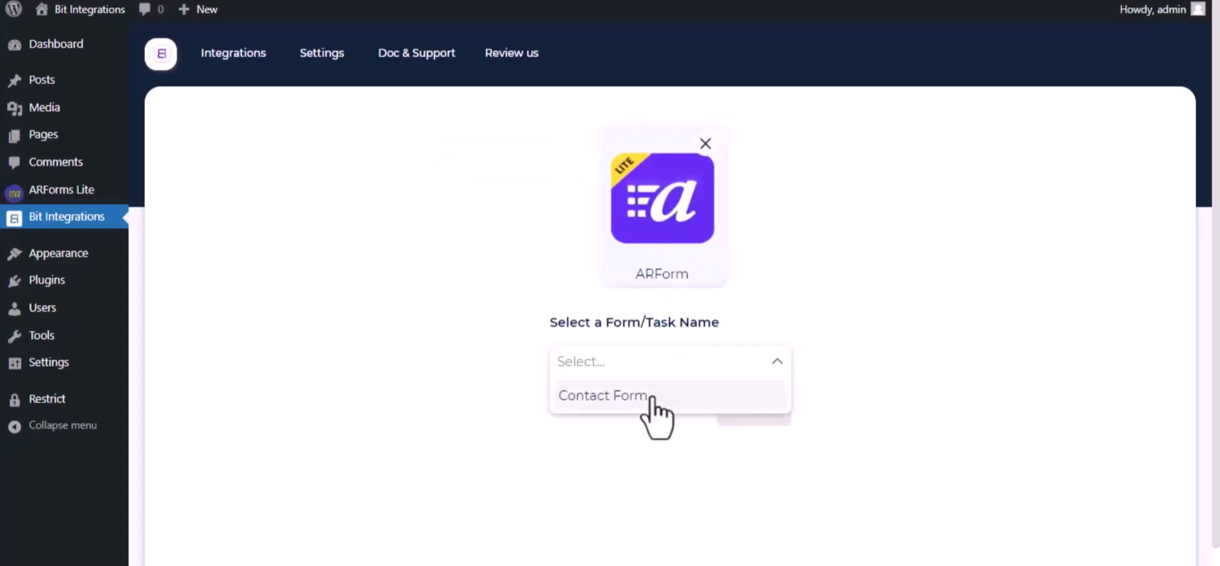
{"action": "left_click", "coordinate": [650, 397]}
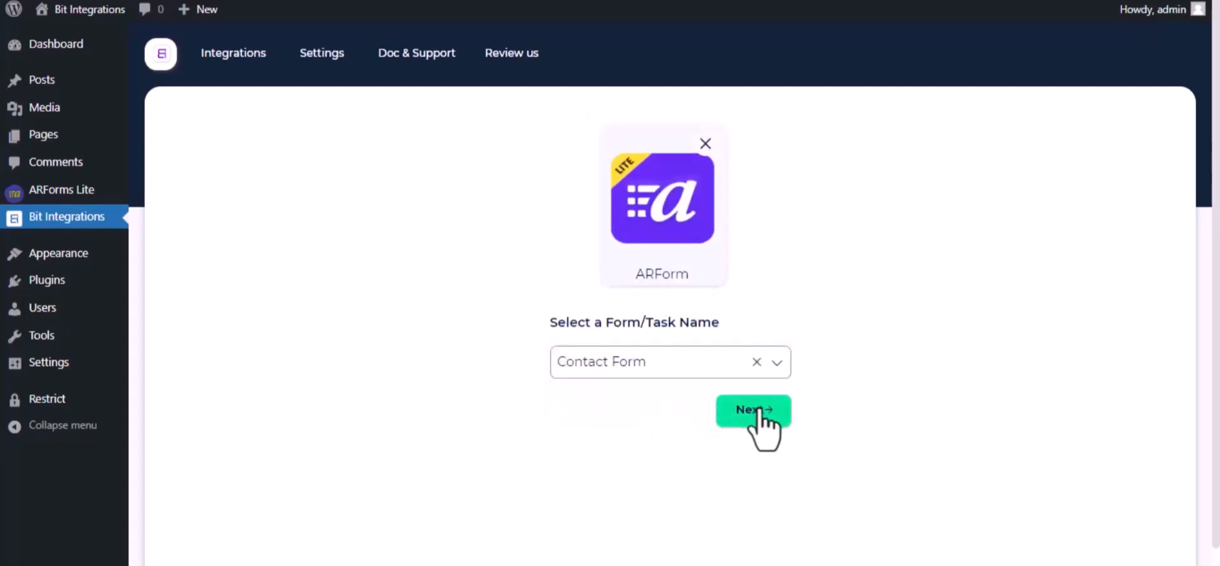
{"action": "left_click", "coordinate": [756, 411]}
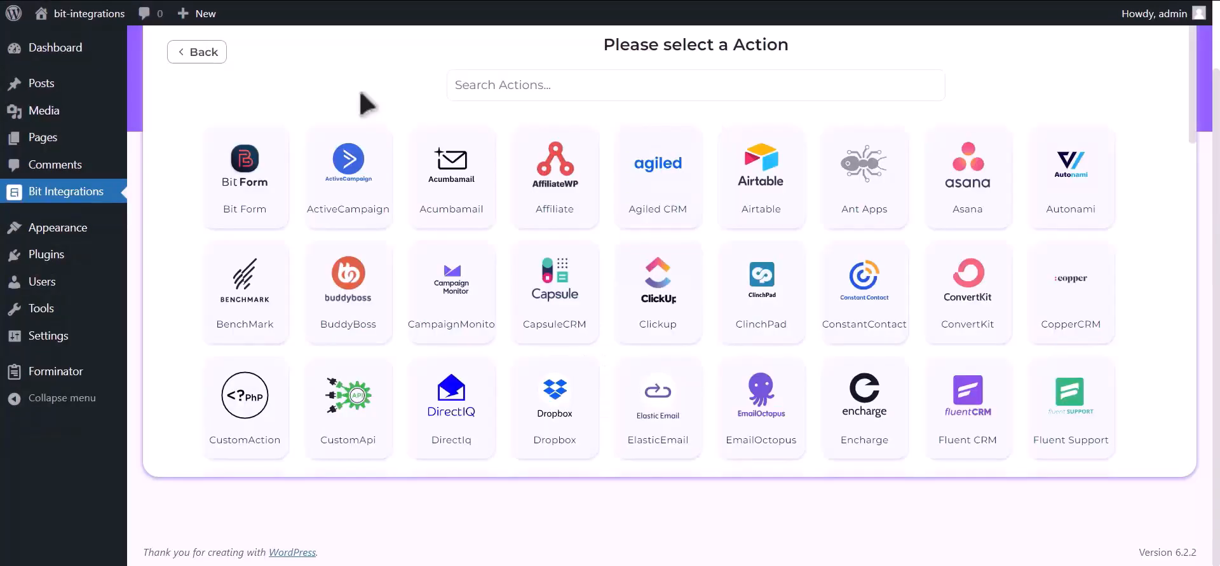
Step: Select Hubspot as the action and review the note on generating its access token
{"action": "left_click", "coordinate": [556, 89]}
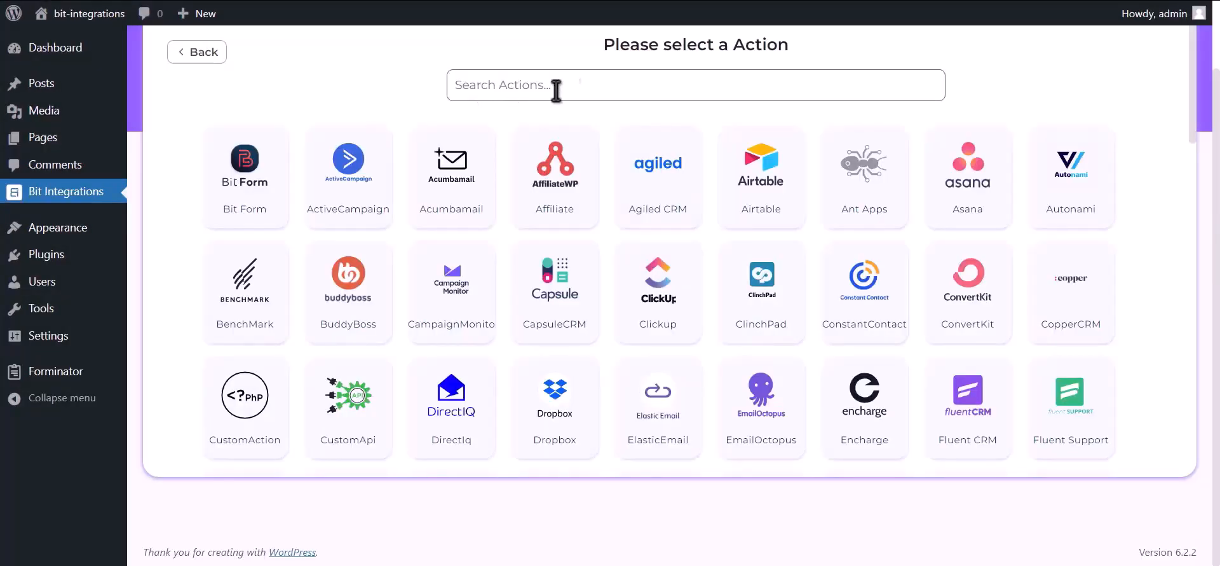
{"action": "type", "text": "hub"}
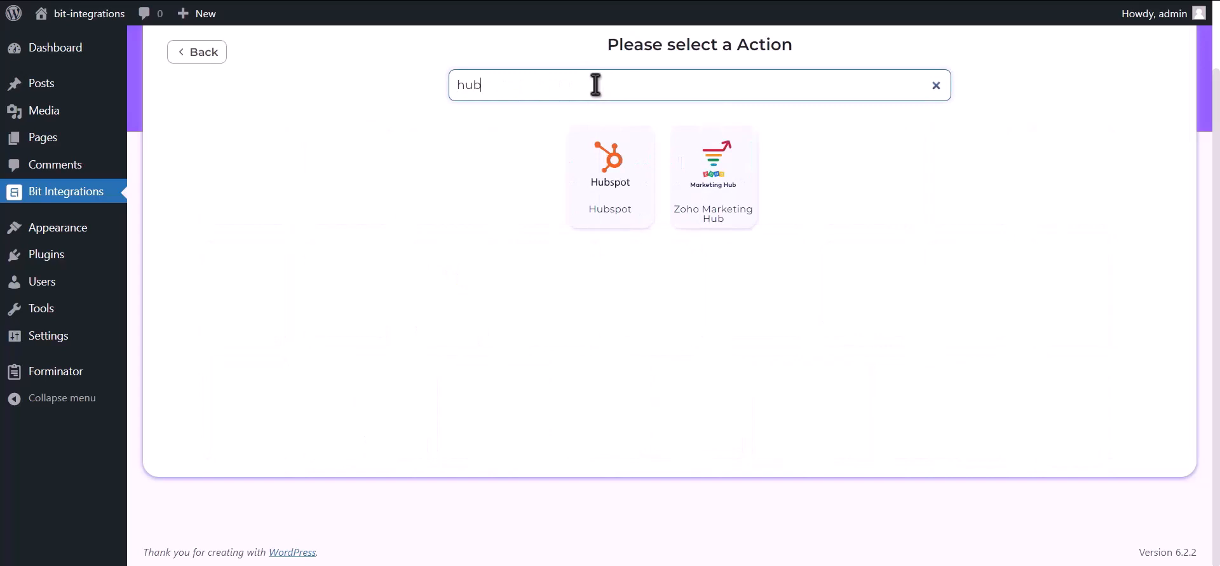
{"action": "type", "text": "spot"}
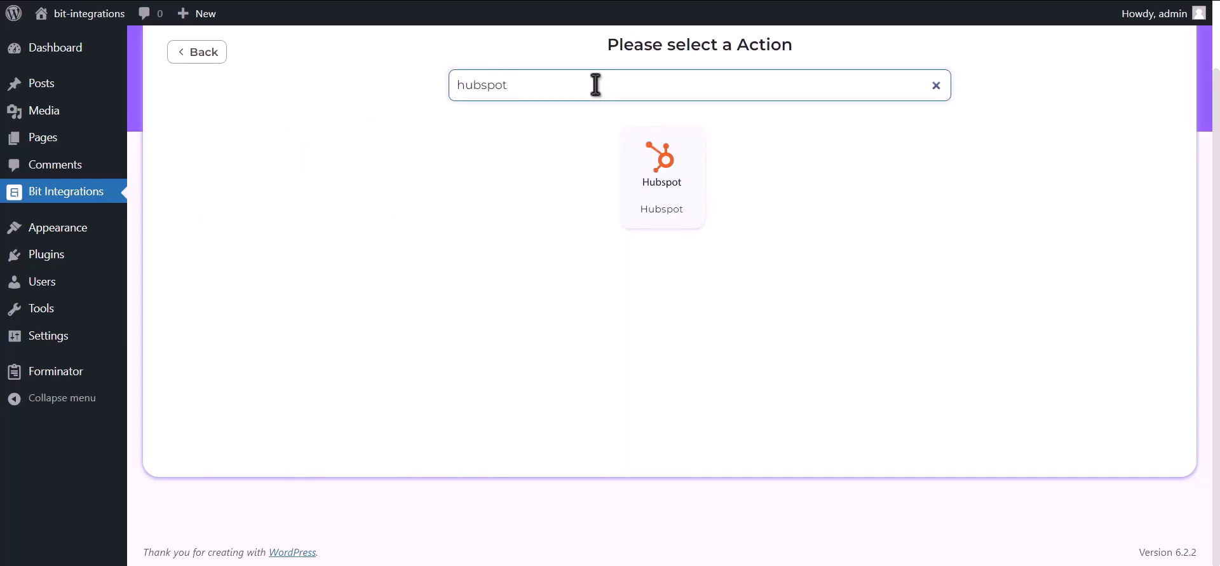
{"action": "left_click", "coordinate": [671, 183]}
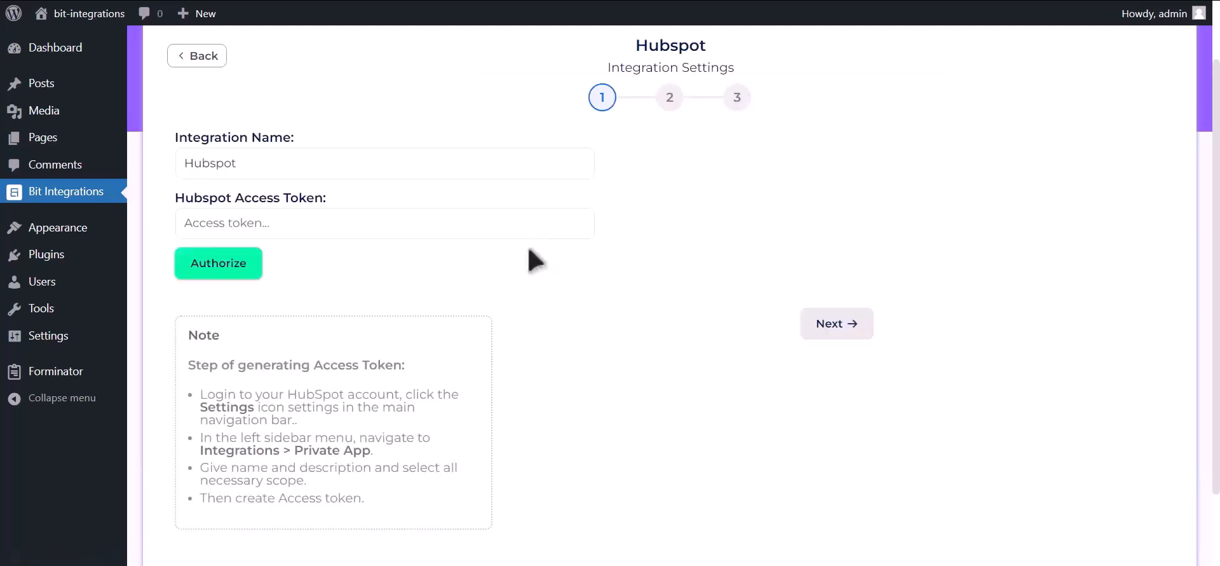
{"action": "left_click_drag", "start_coordinate": [185, 365], "coordinate": [414, 530]}
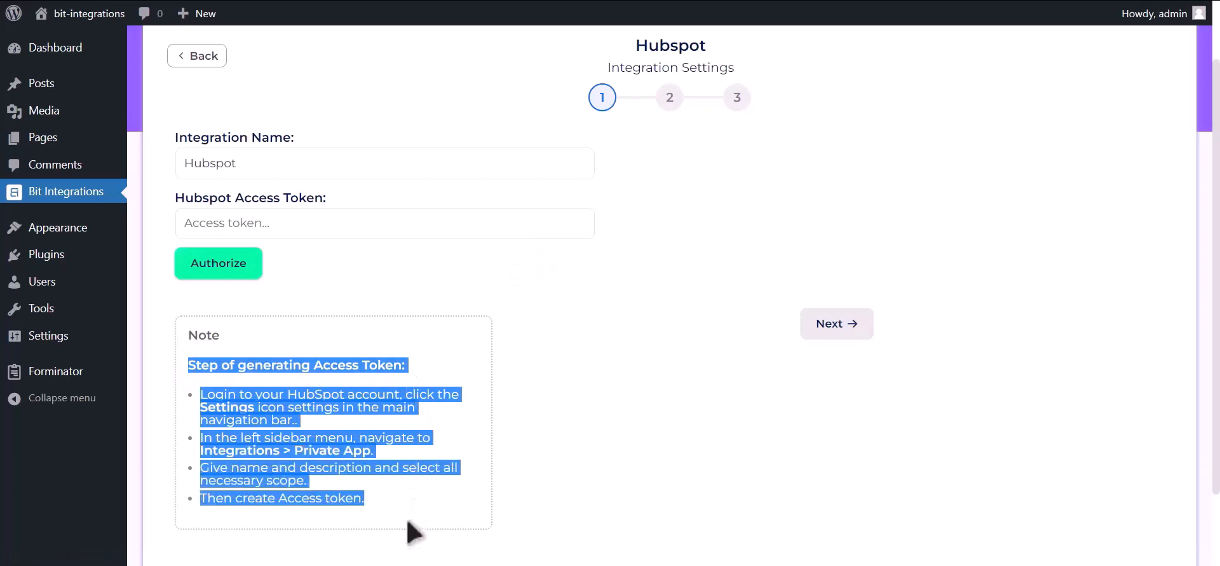
{"action": "left_click", "coordinate": [415, 369]}
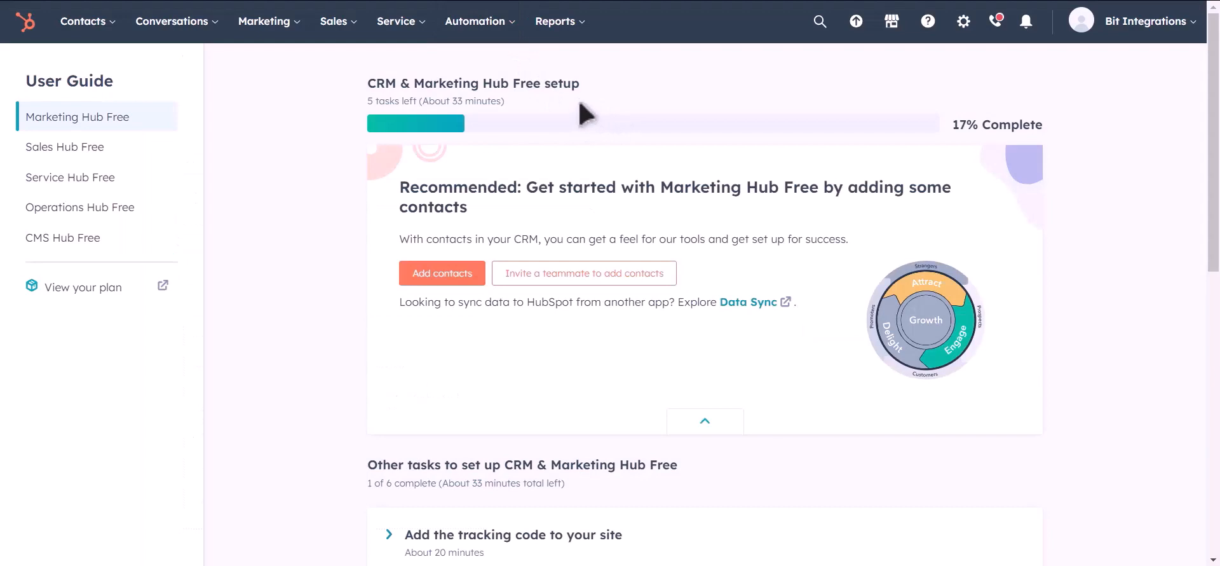
Step: Switch to HubSpot and start creating a private app from the account's integration settings
{"action": "left_click", "coordinate": [964, 21]}
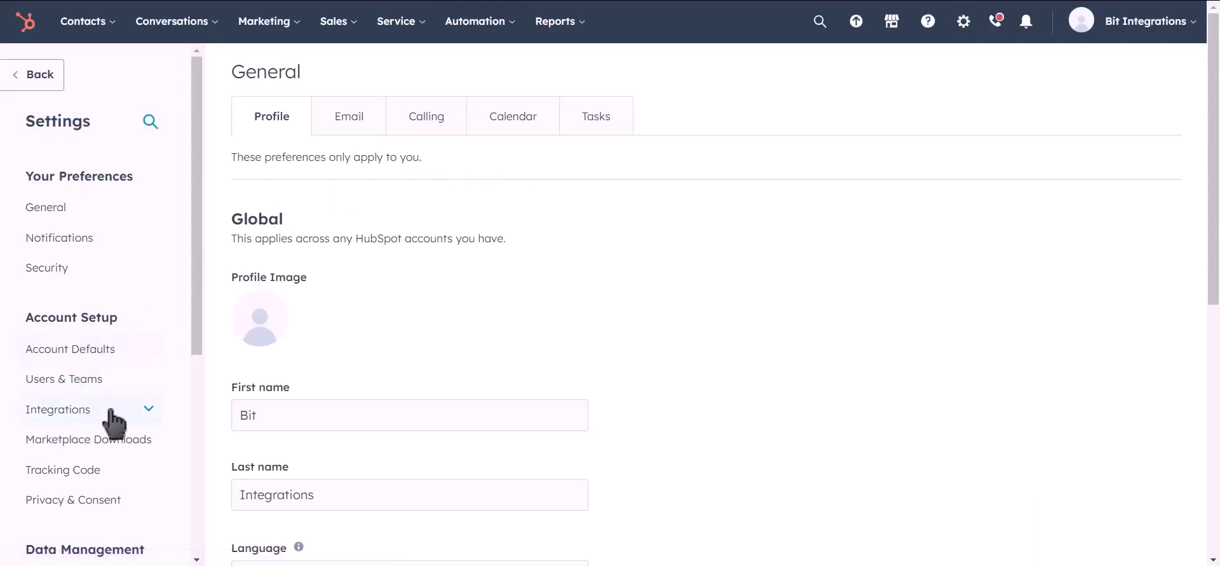
{"action": "left_click", "coordinate": [76, 411]}
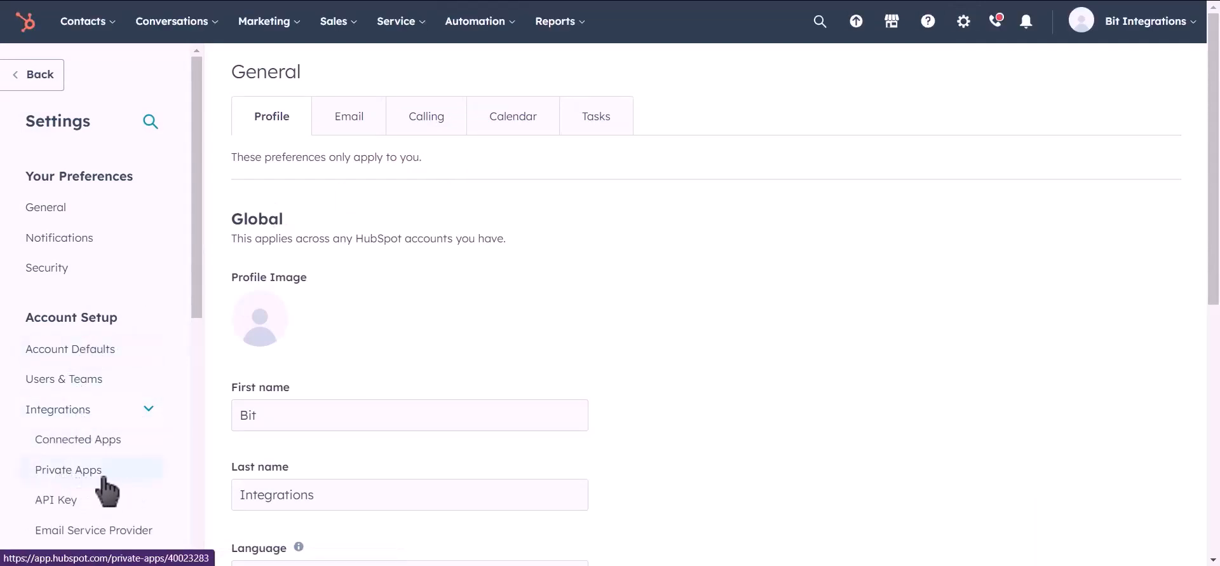
{"action": "left_click", "coordinate": [125, 478]}
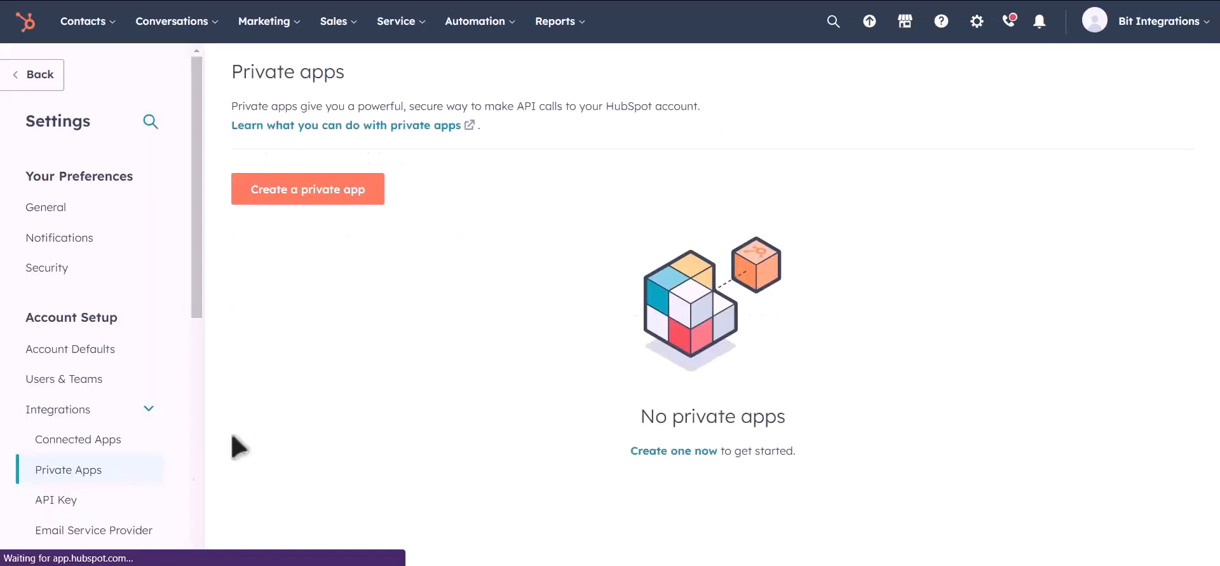
{"action": "left_click", "coordinate": [332, 202]}
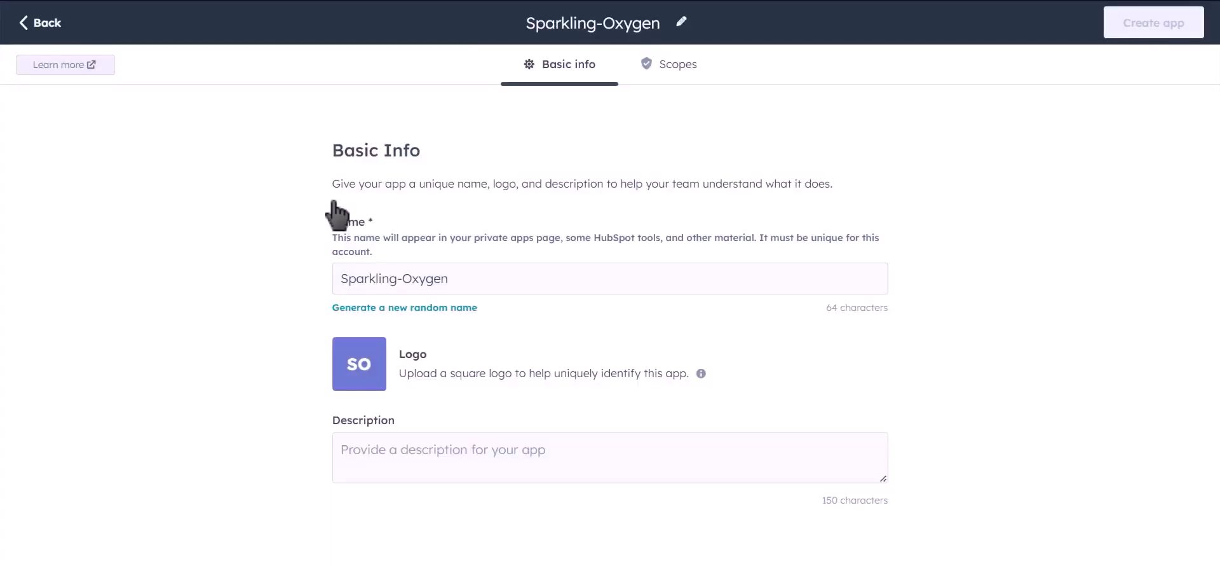
Step: Name the private app Bit Integrations
{"action": "left_click_drag", "start_coordinate": [471, 272], "coordinate": [324, 281]}
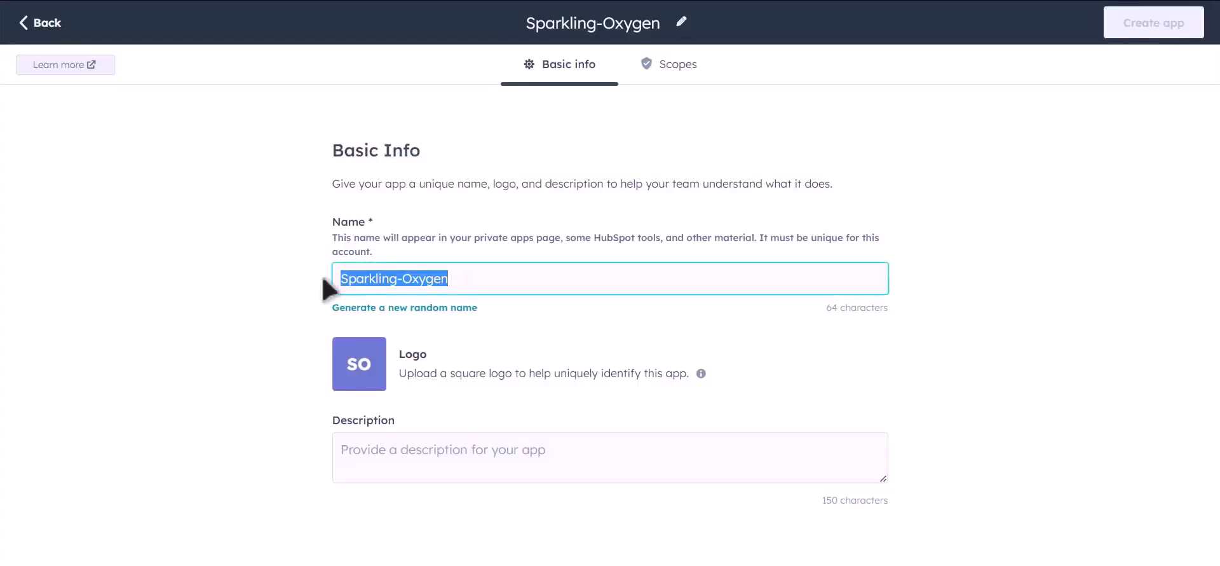
{"action": "type", "text": "Bit "}
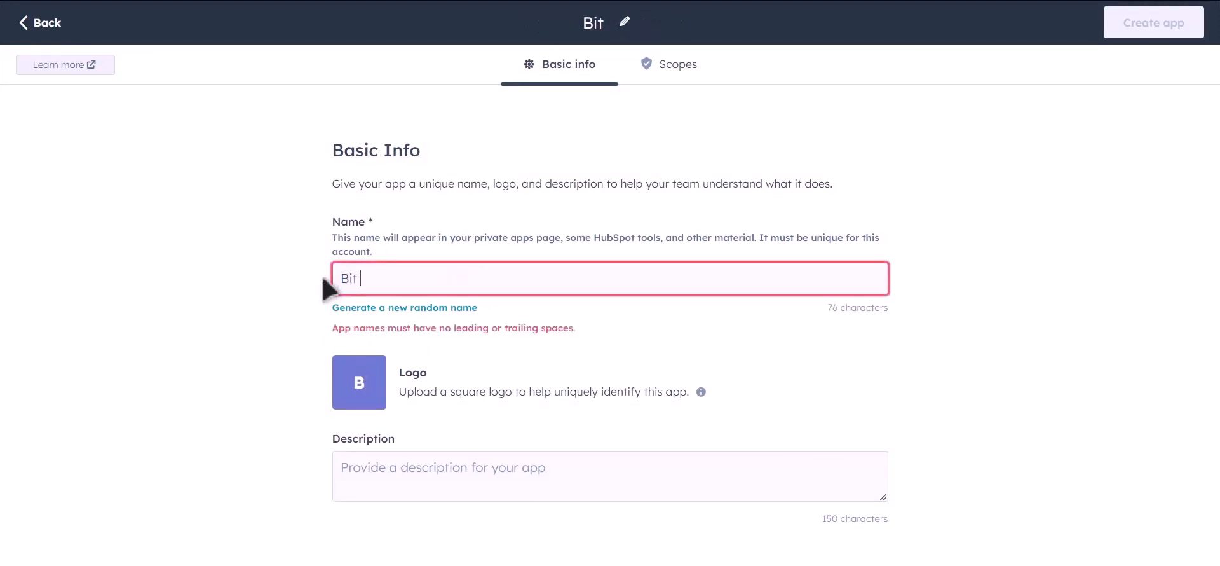
{"action": "type", "text": "Integrations"}
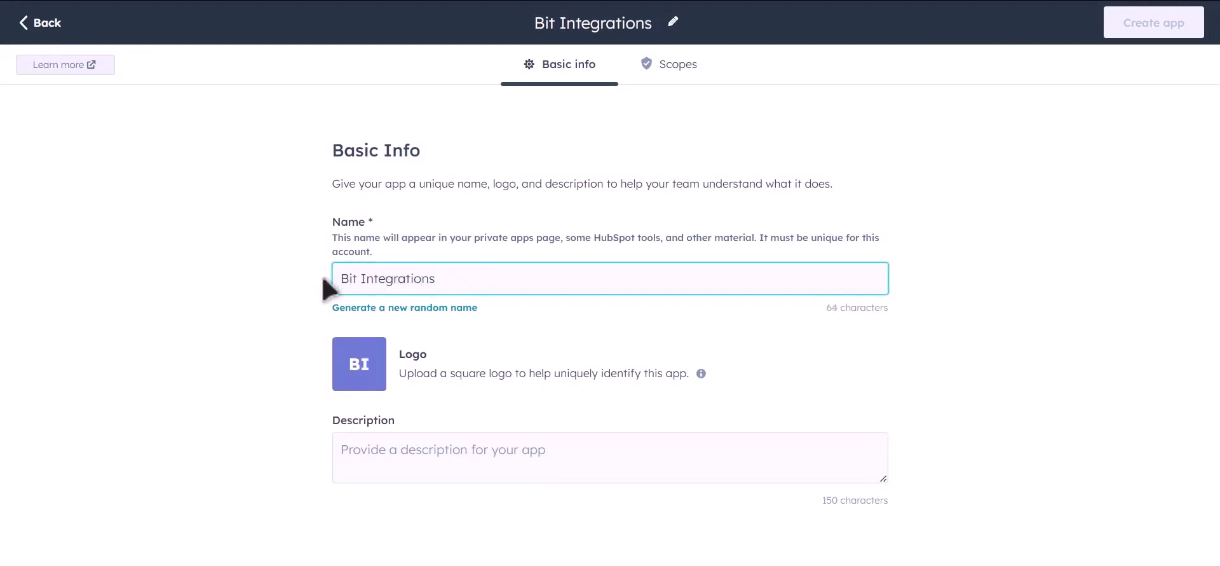
Step: Grant the app CRM read scopes for lists and for company, contact, custom and deal objects
{"action": "left_click", "coordinate": [684, 72]}
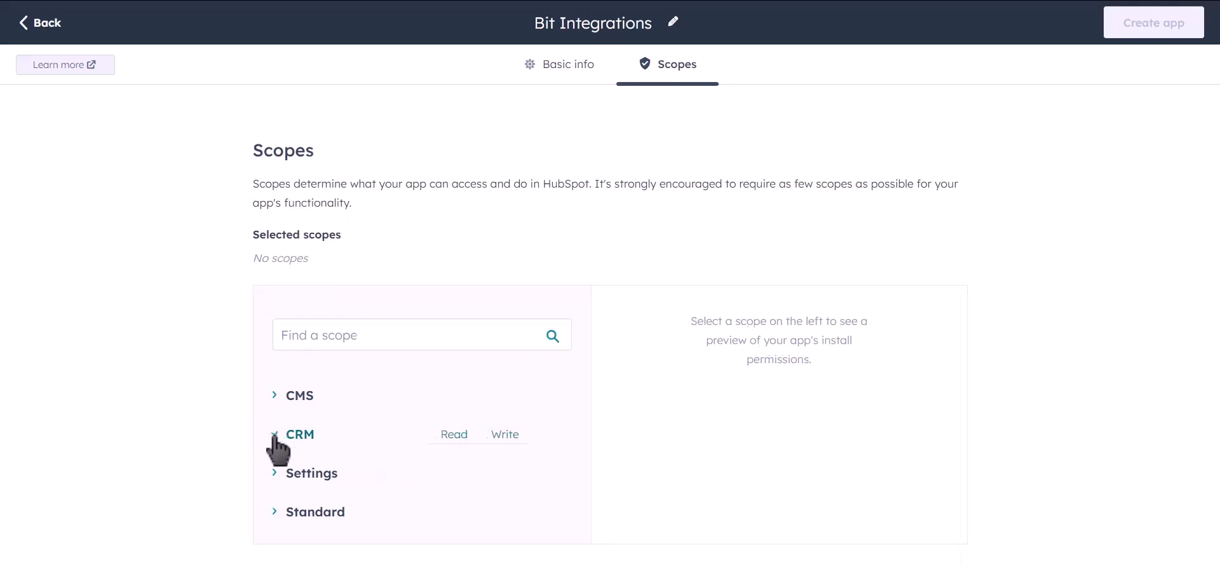
{"action": "scroll", "coordinate": [537, 373], "scroll_direction": "down", "scroll_amount": 4}
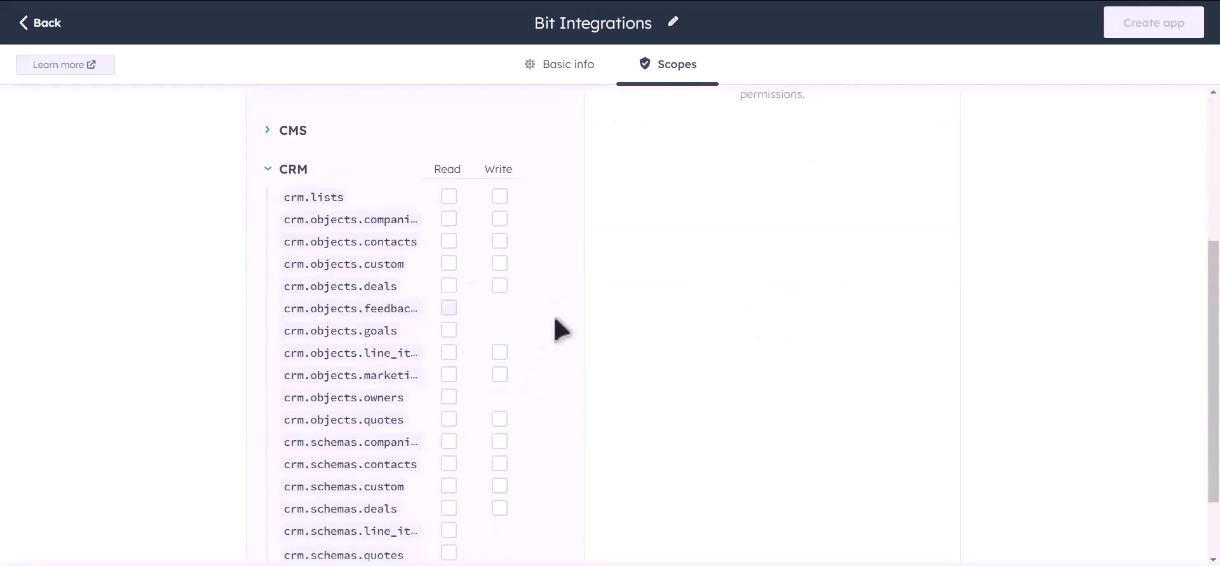
{"action": "scroll", "coordinate": [572, 305], "scroll_direction": "down", "scroll_amount": 2}
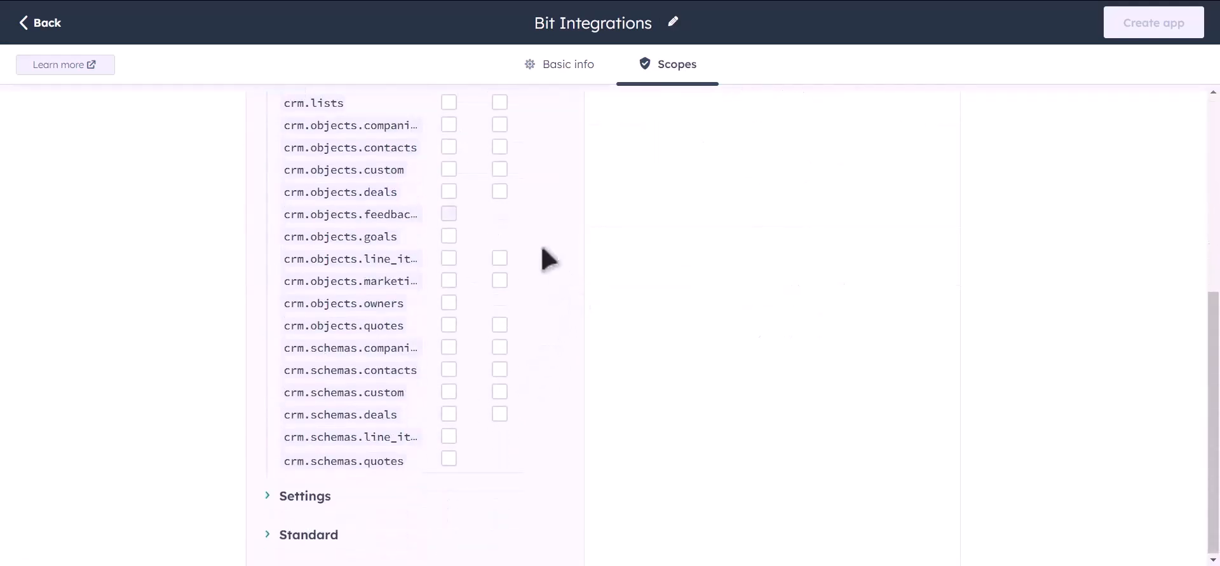
{"action": "scroll", "coordinate": [547, 245], "scroll_direction": "up", "scroll_amount": 2}
{"action": "left_click", "coordinate": [449, 235]}
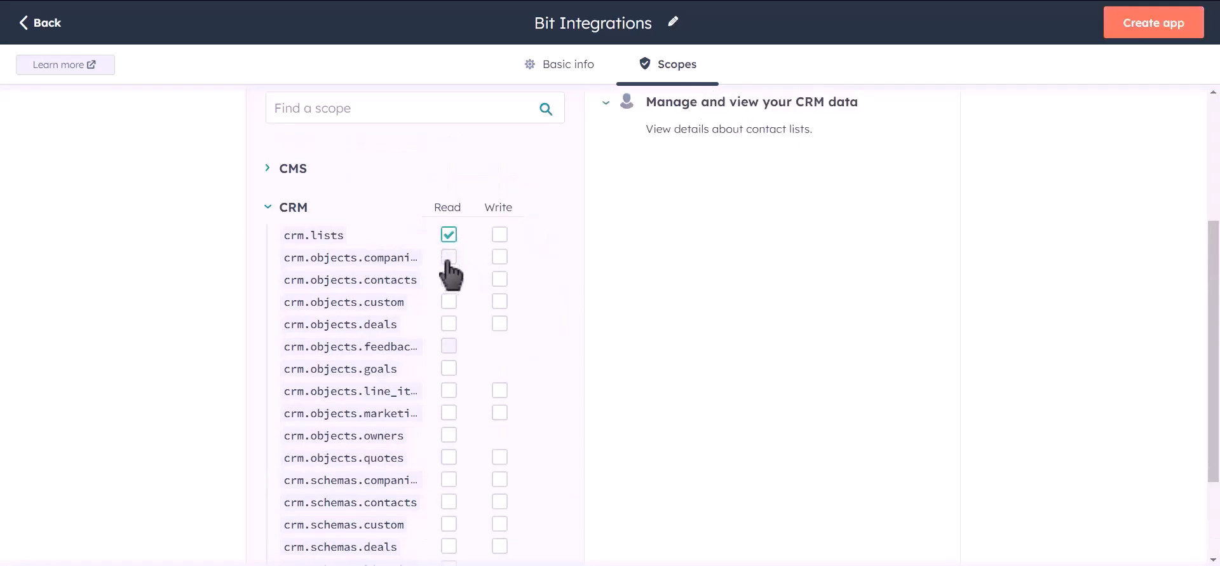
{"action": "left_click", "coordinate": [449, 256]}
{"action": "left_click", "coordinate": [449, 279]}
{"action": "left_click", "coordinate": [448, 302]}
{"action": "left_click", "coordinate": [449, 323]}
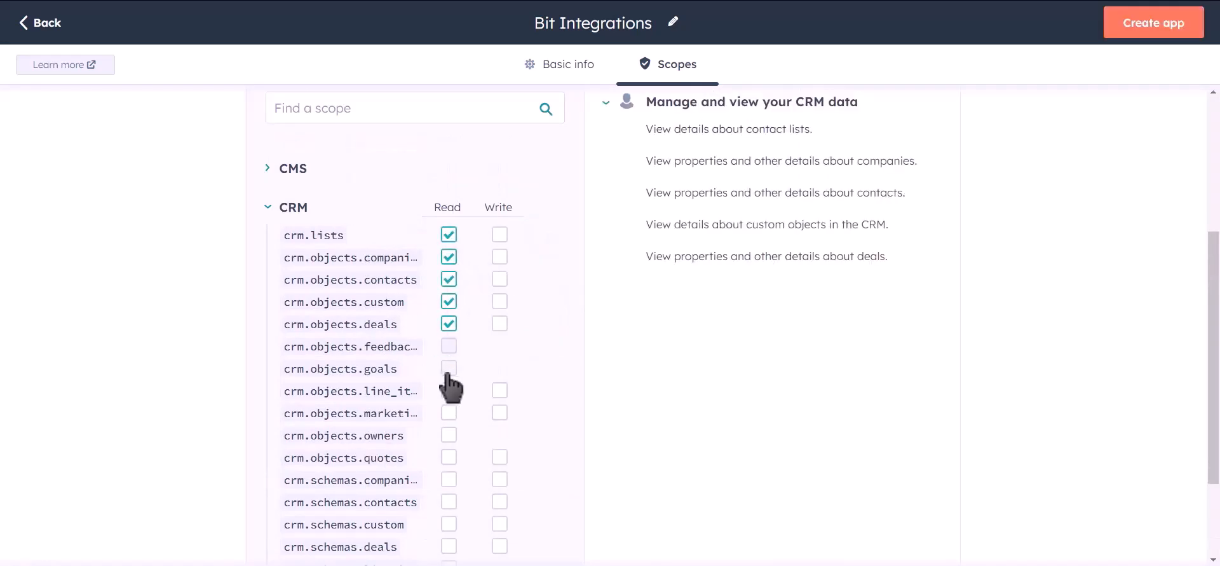
Step: Add read scopes for the CRM goals, line items, marketing events, owners and quotes objects
{"action": "left_click", "coordinate": [449, 368]}
{"action": "left_click", "coordinate": [448, 390]}
{"action": "left_click", "coordinate": [448, 412]}
{"action": "left_click", "coordinate": [449, 436]}
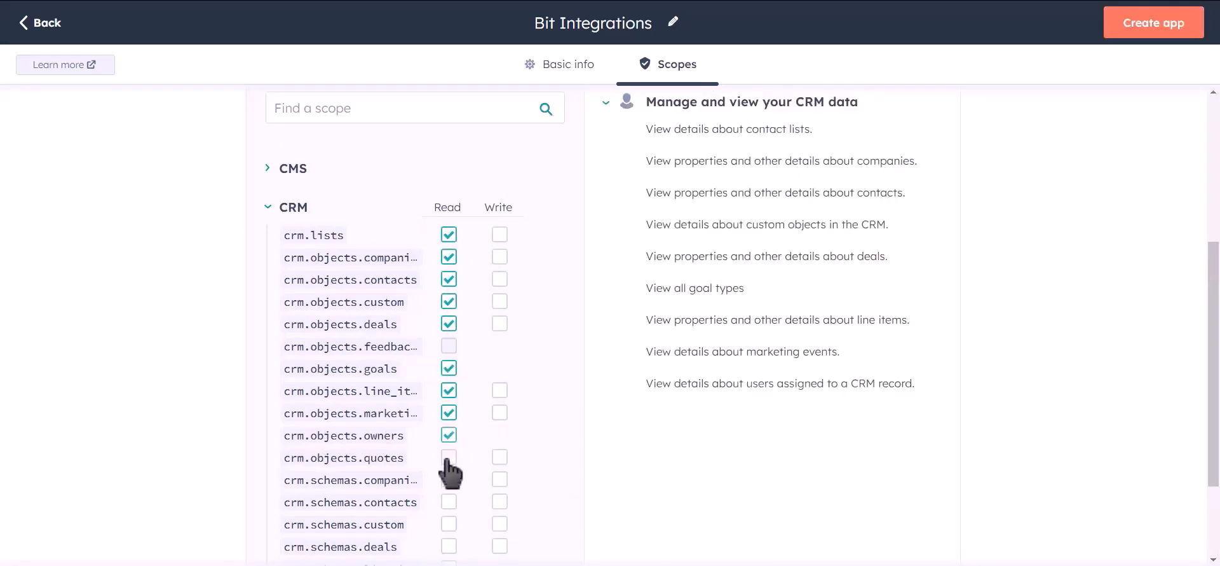
{"action": "left_click", "coordinate": [448, 457]}
Step: Add read scopes for the CRM companies, contacts, custom and deals schemas
{"action": "left_click", "coordinate": [449, 479]}
{"action": "left_click", "coordinate": [448, 501]}
{"action": "left_click", "coordinate": [449, 524]}
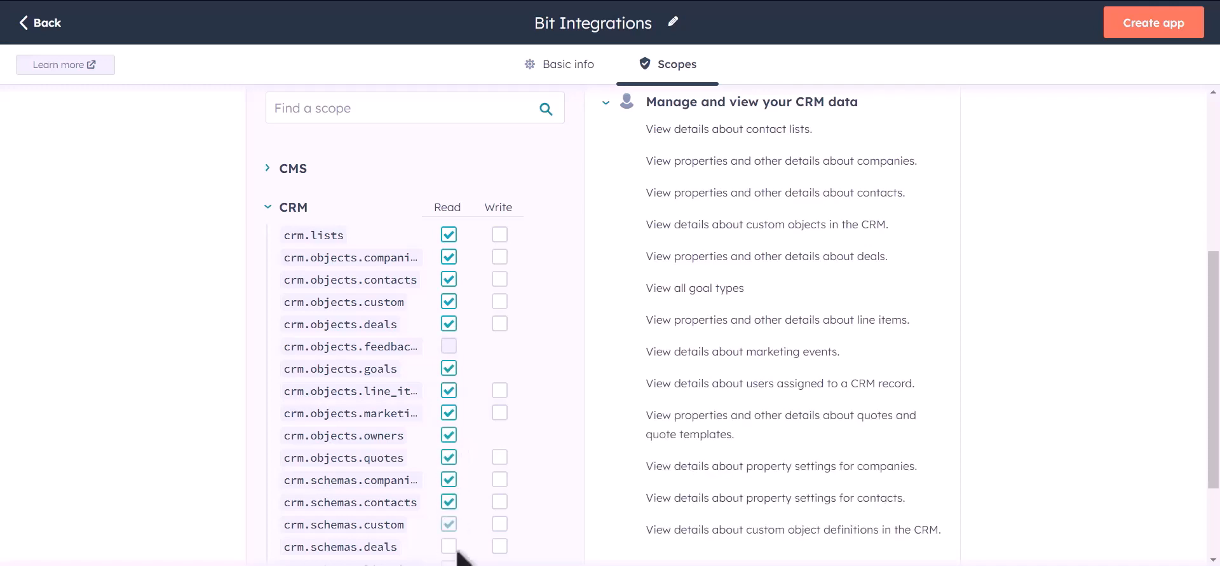
{"action": "left_click", "coordinate": [449, 547]}
Step: Grant write scopes for CRM lists and for company, contact, custom, deal, line item, marketing event and quote objects
{"action": "left_click", "coordinate": [500, 235]}
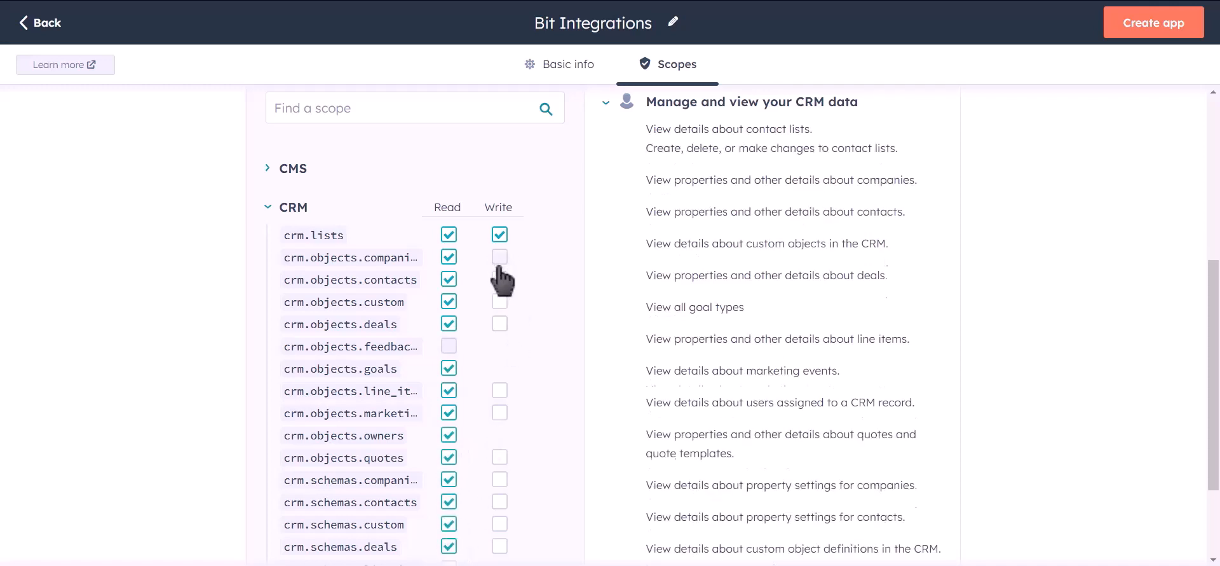
{"action": "left_click", "coordinate": [500, 257]}
{"action": "left_click", "coordinate": [499, 279]}
{"action": "left_click", "coordinate": [500, 301]}
{"action": "left_click", "coordinate": [500, 324]}
{"action": "left_click", "coordinate": [500, 390]}
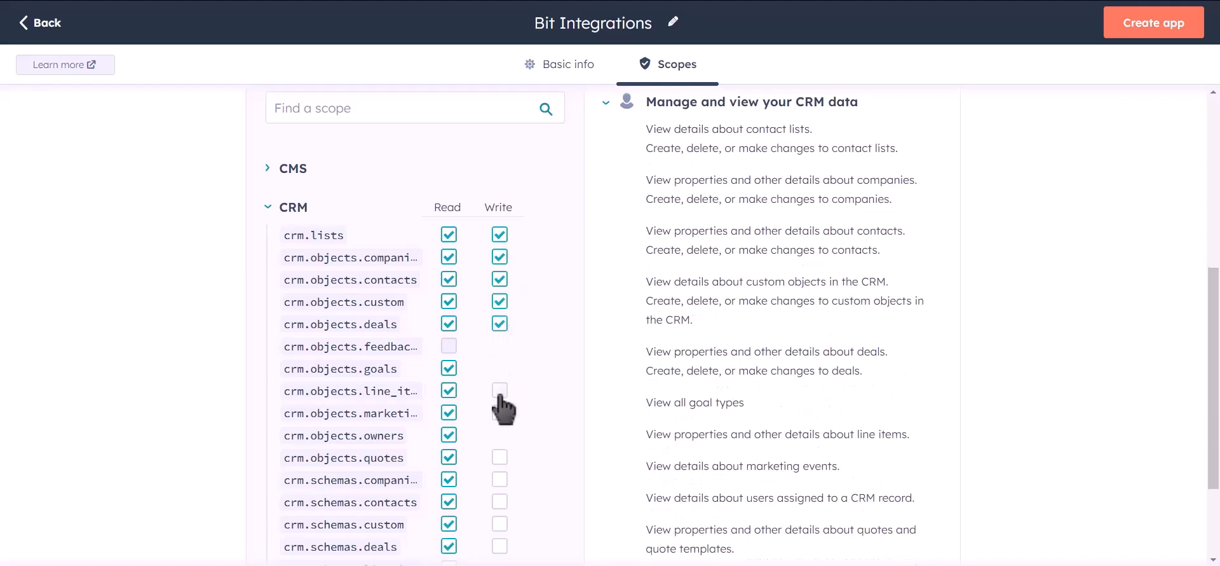
{"action": "left_click", "coordinate": [500, 412]}
{"action": "left_click", "coordinate": [500, 457]}
Step: Grant write scopes for the CRM companies, contacts, custom and deals schemas
{"action": "left_click", "coordinate": [500, 480]}
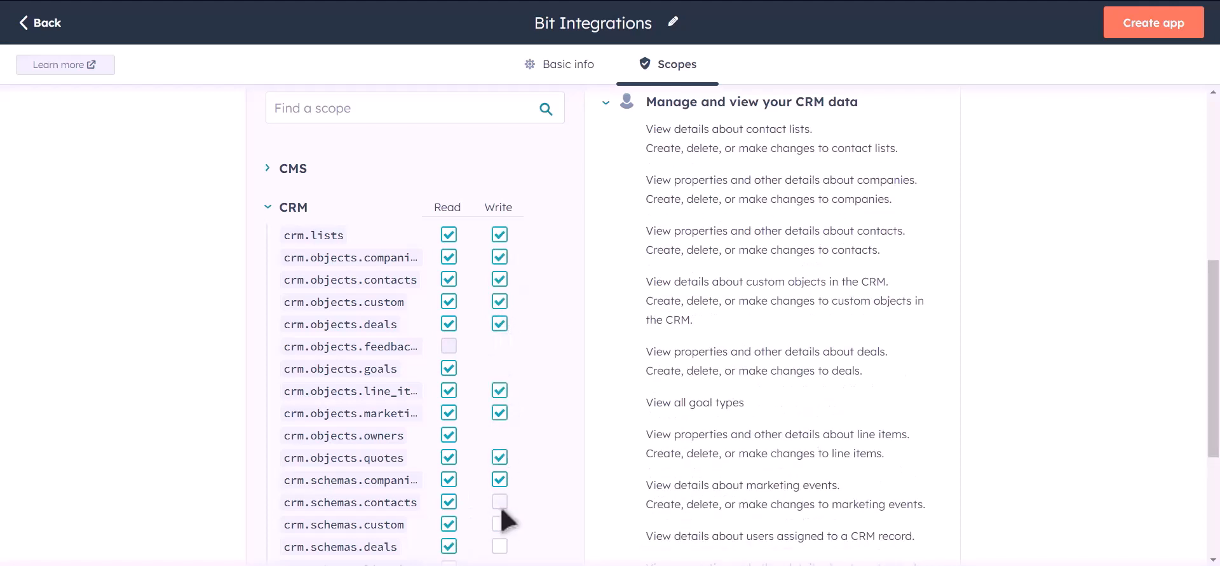
{"action": "left_click", "coordinate": [500, 501]}
{"action": "left_click", "coordinate": [499, 524]}
{"action": "left_click", "coordinate": [500, 546]}
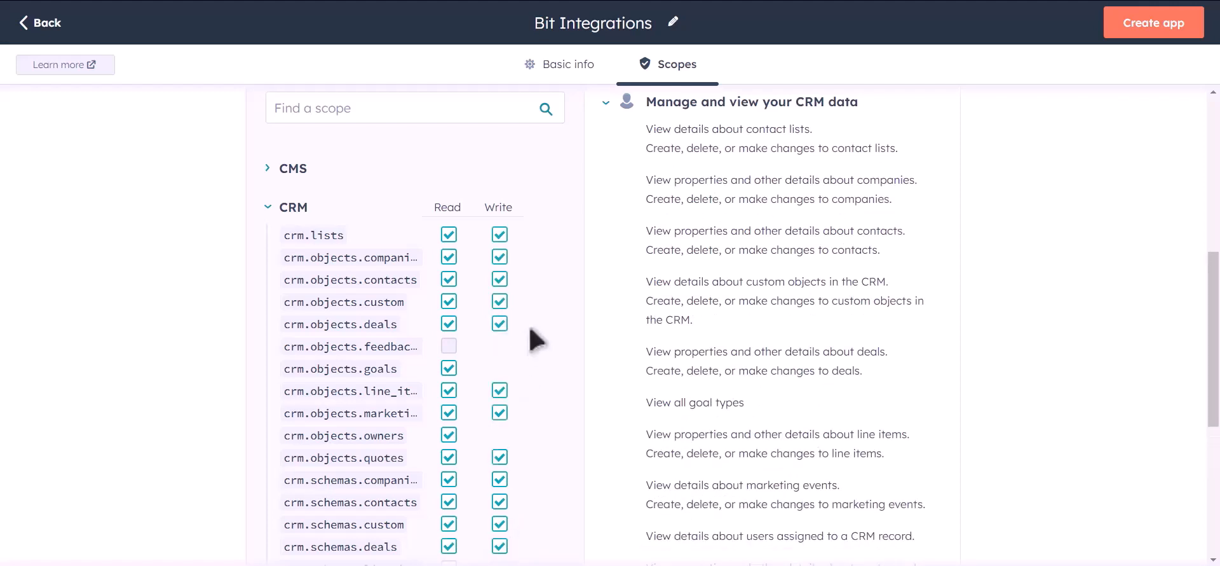
Step: Add read scopes for the CRM line items and quotes schemas
{"action": "scroll", "coordinate": [532, 334], "scroll_direction": "down", "scroll_amount": 1}
{"action": "scroll", "coordinate": [537, 341], "scroll_direction": "down", "scroll_amount": 1}
{"action": "left_click", "coordinate": [450, 436]}
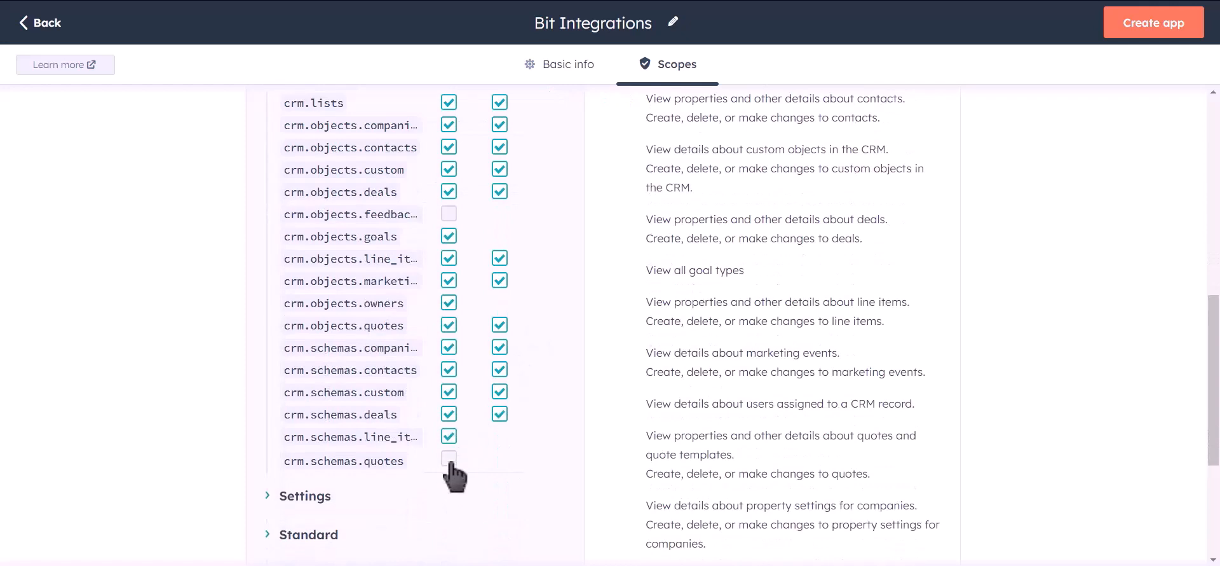
{"action": "left_click", "coordinate": [450, 458]}
{"action": "scroll", "coordinate": [572, 344], "scroll_direction": "up", "scroll_amount": 6}
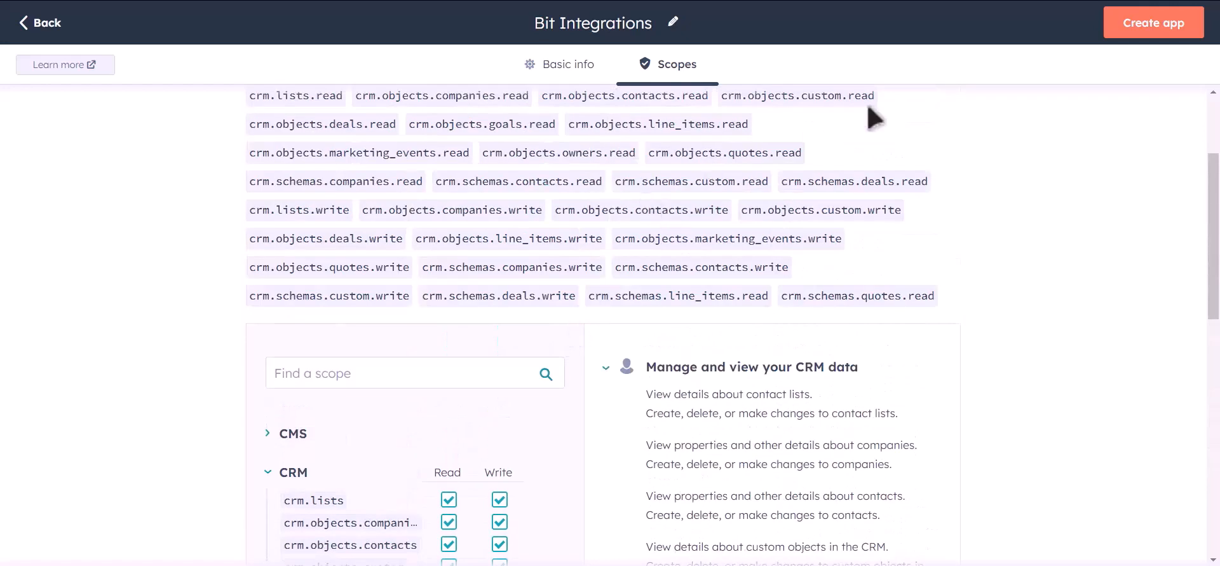
Step: Create the private app, then reveal its access token and copy it
{"action": "left_click", "coordinate": [1158, 35]}
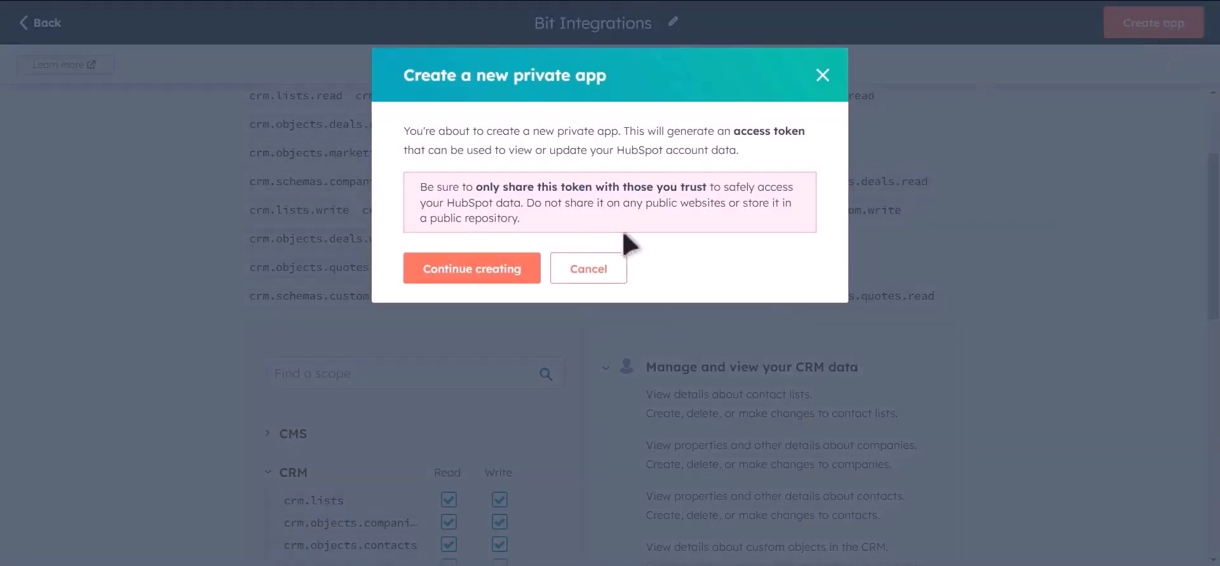
{"action": "left_click", "coordinate": [500, 281]}
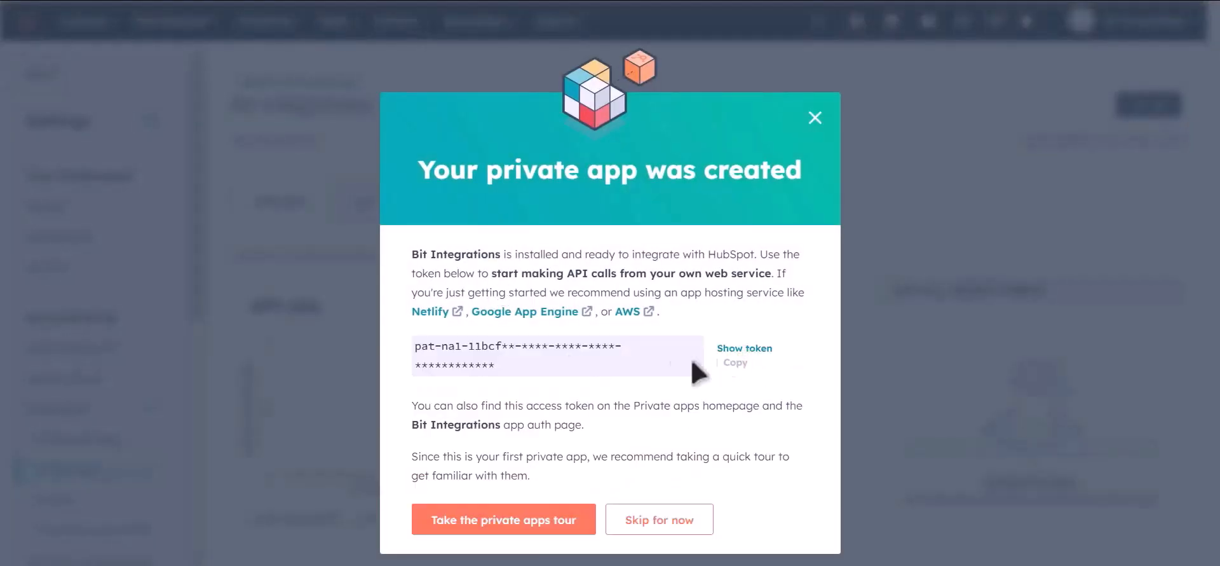
{"action": "left_click", "coordinate": [744, 348]}
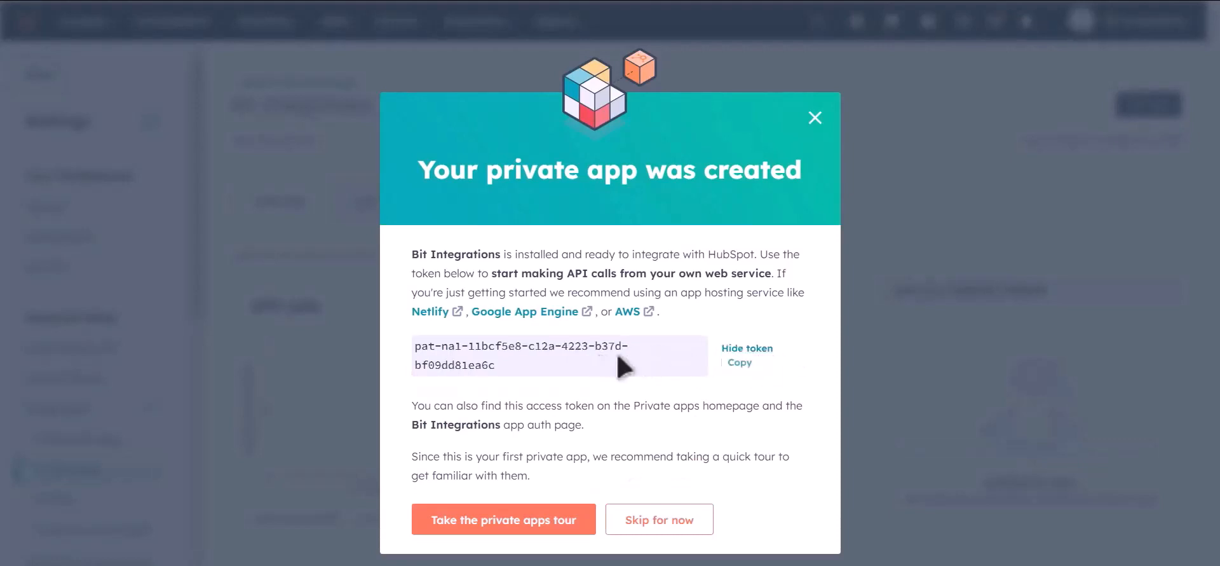
{"action": "left_click", "coordinate": [739, 363]}
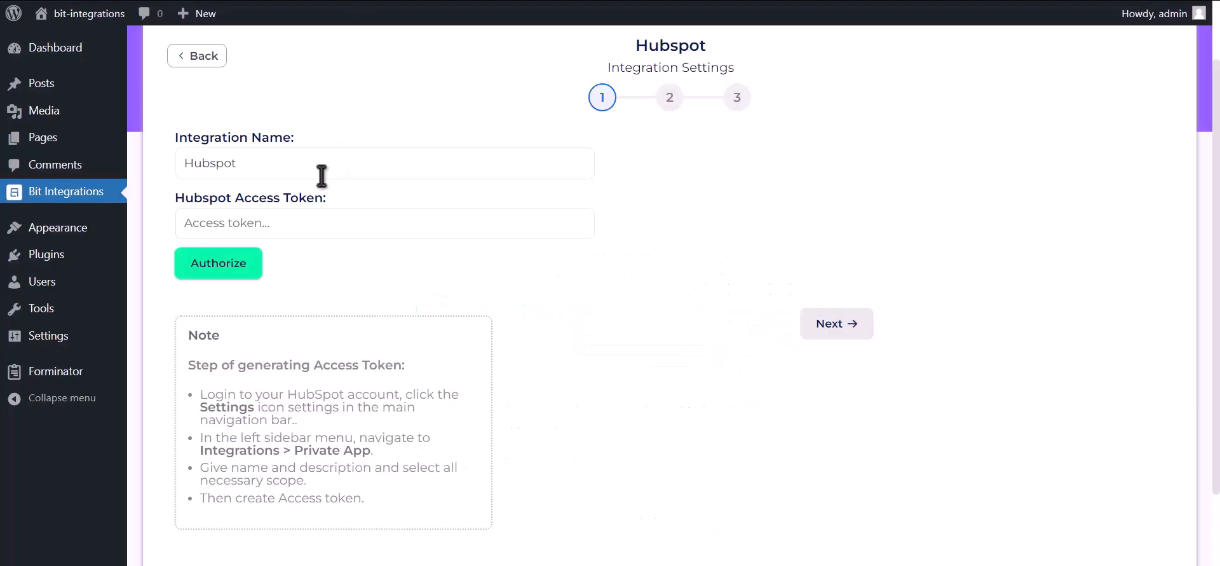
Step: In Bit Integrations, paste the copied HubSpot access token, authorize the connection and continue to the action settings
{"action": "left_click", "coordinate": [330, 226]}
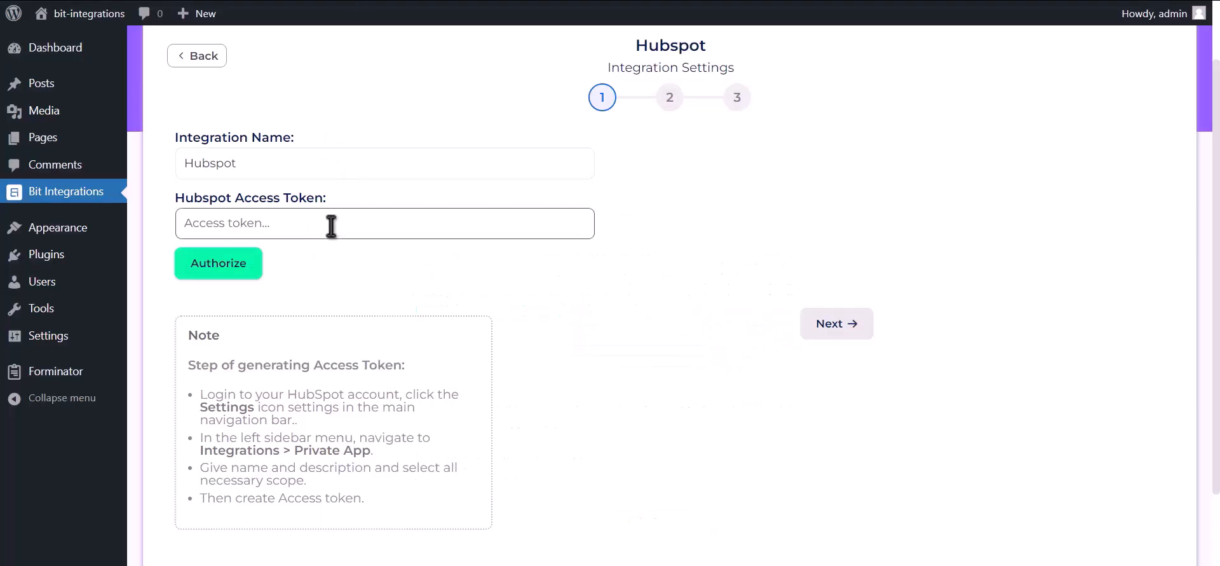
{"action": "key", "text": "ctrl+v"}
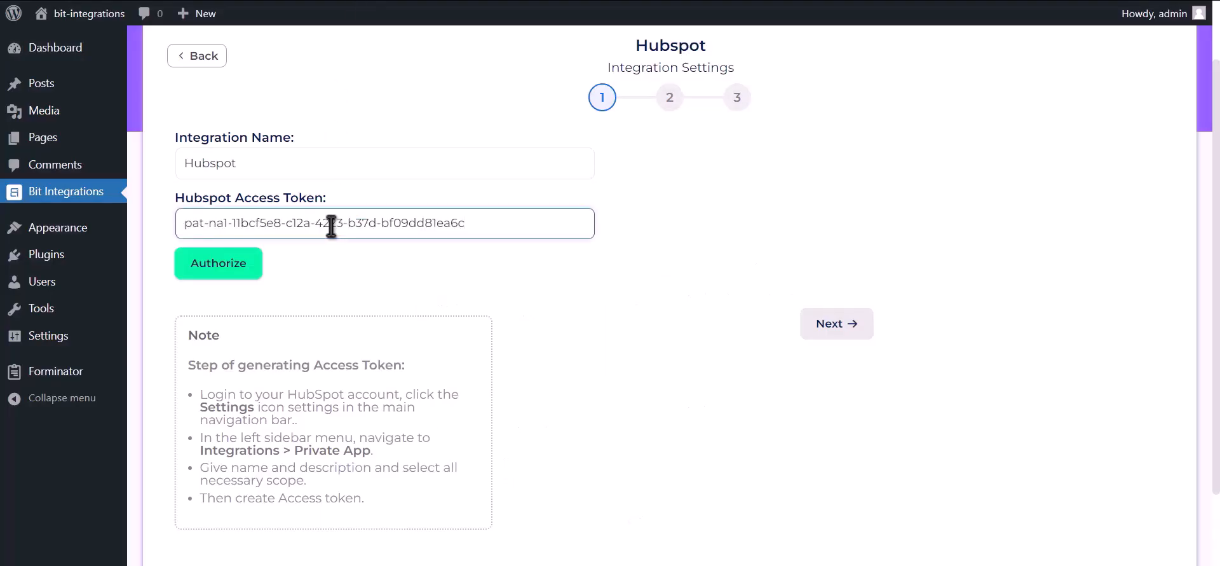
{"action": "left_click", "coordinate": [239, 271]}
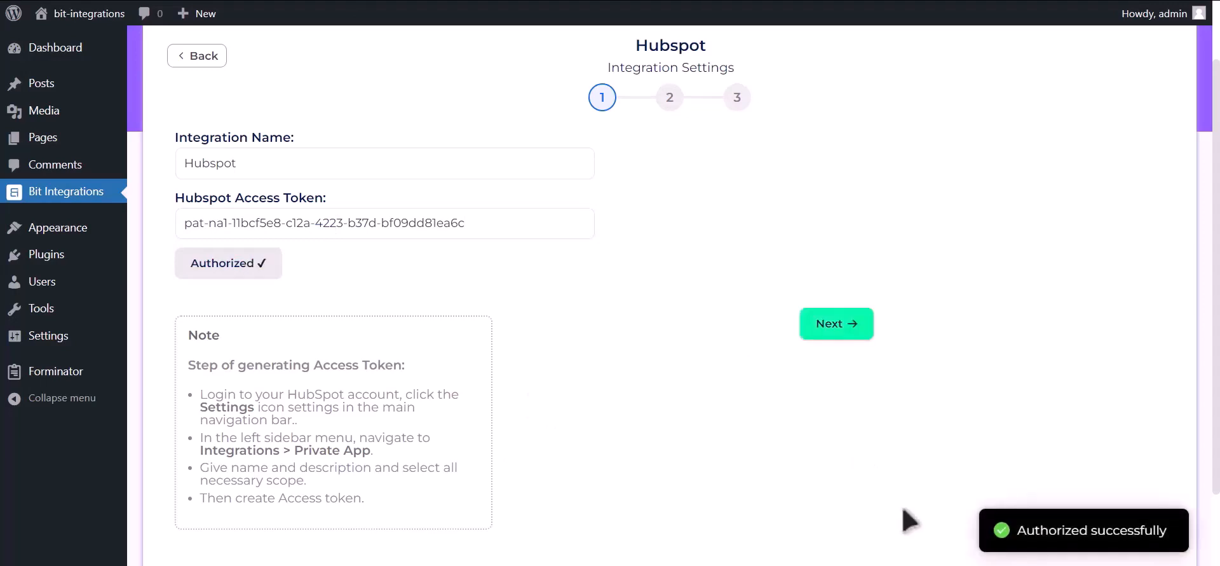
{"action": "left_click_drag", "start_coordinate": [1010, 525], "coordinate": [1184, 539]}
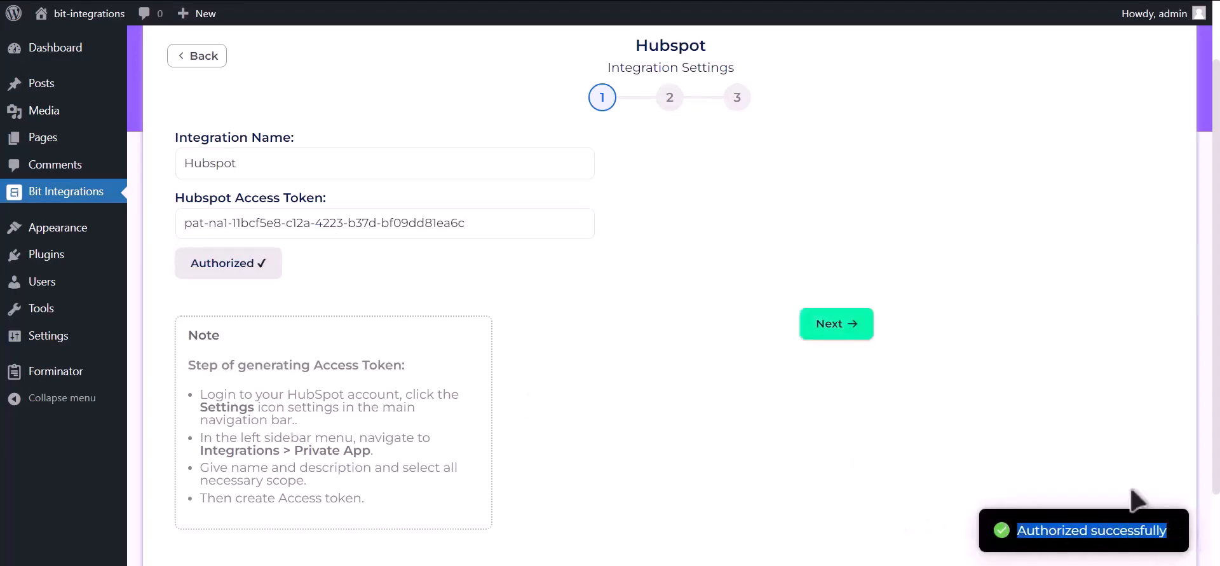
{"action": "left_click", "coordinate": [852, 330]}
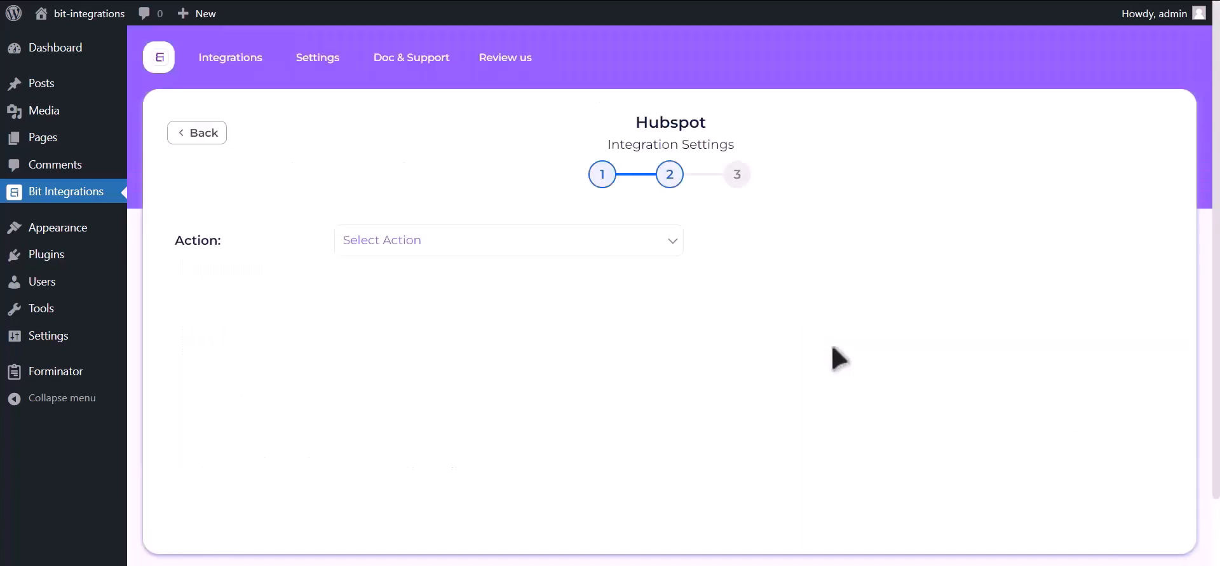
Step: Choose Create Contact as the action and map the form field Email Address-1 to HubSpot's Email field
{"action": "left_click", "coordinate": [617, 251]}
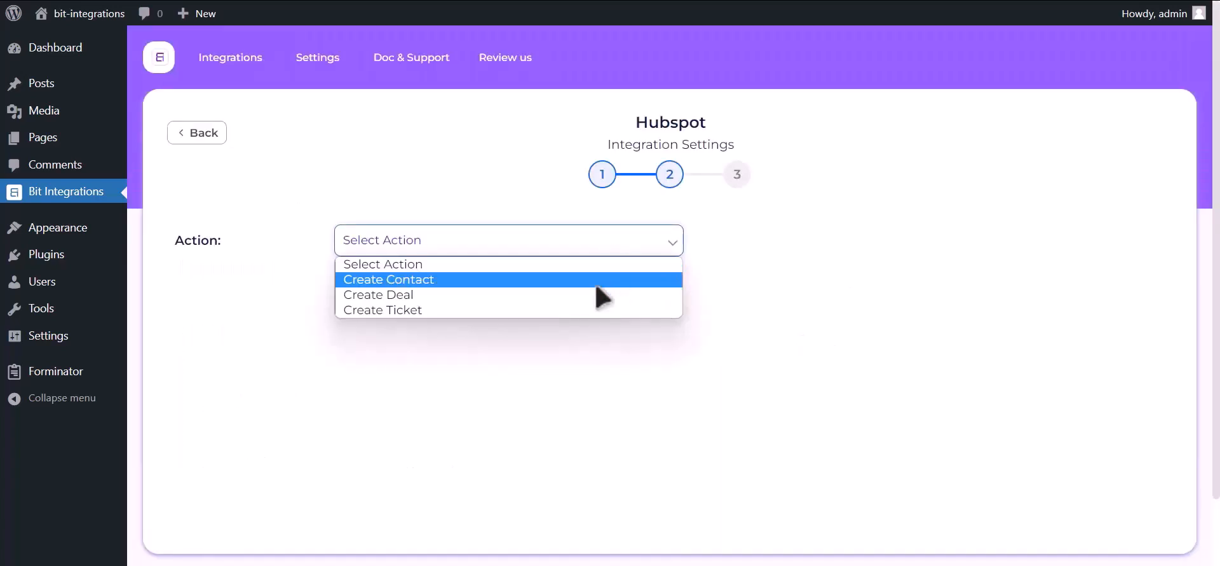
{"action": "left_click", "coordinate": [572, 279]}
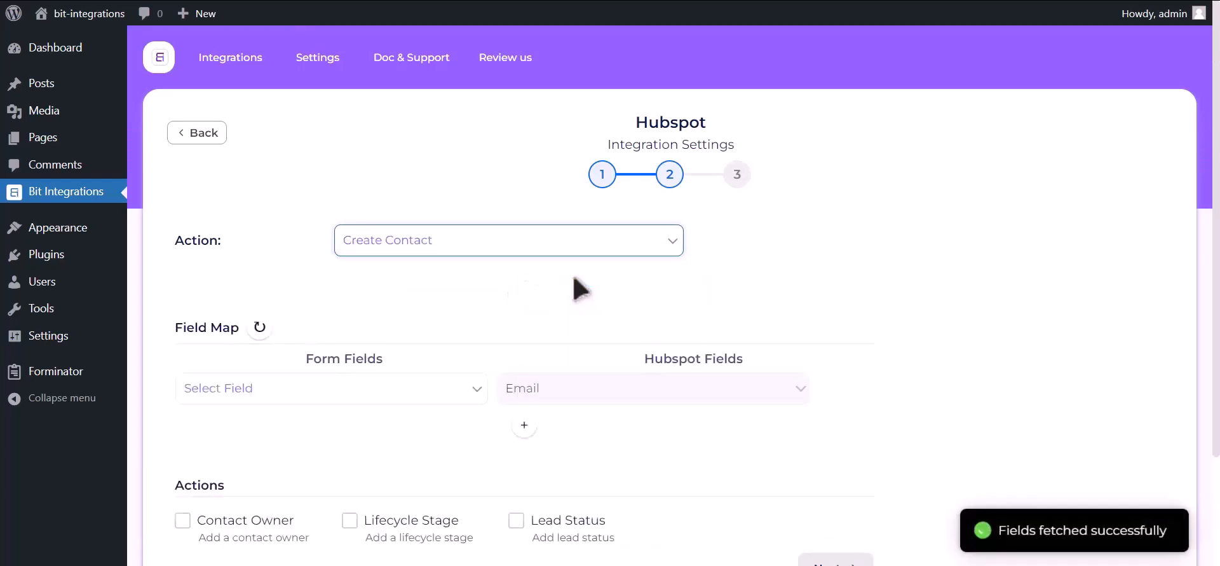
{"action": "left_click", "coordinate": [267, 393]}
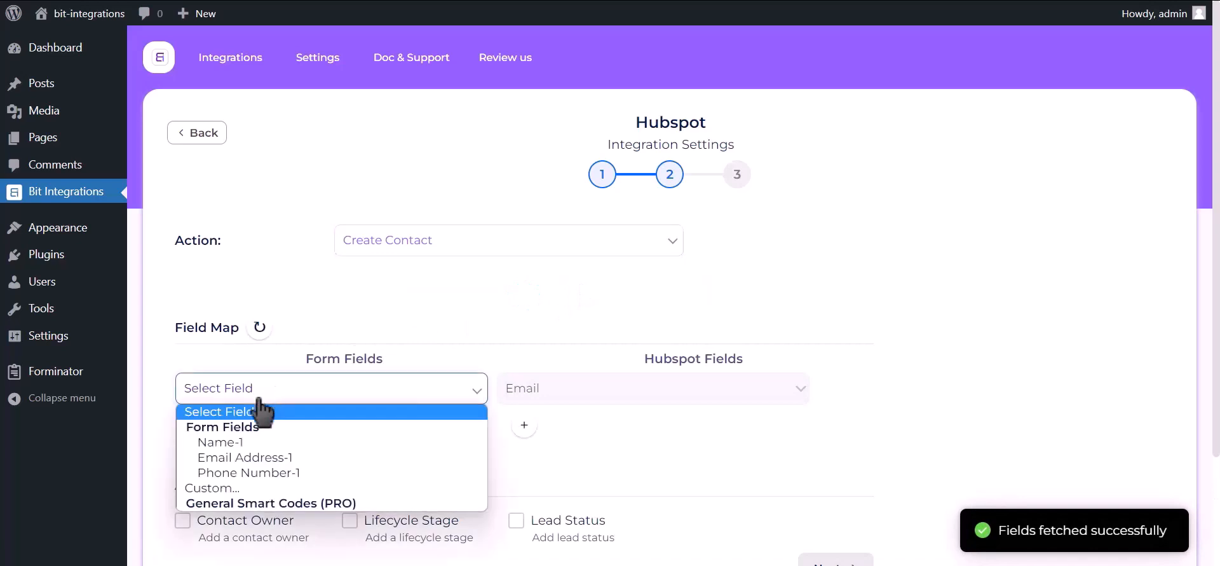
{"action": "left_click", "coordinate": [258, 457]}
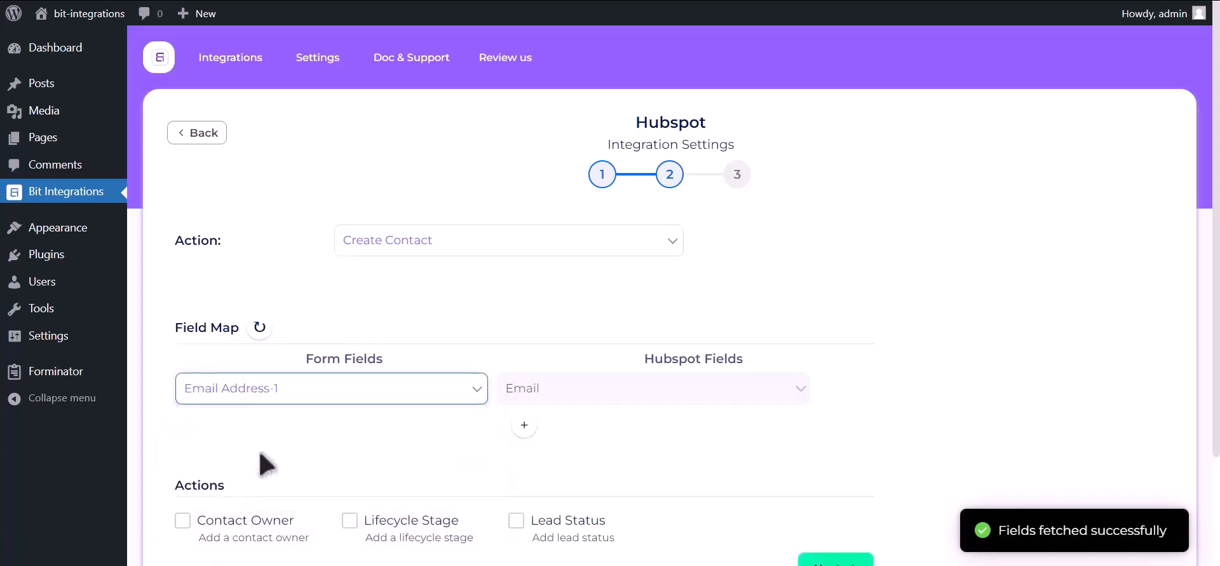
Step: Add a field map row that links Name-1 to HubSpot's First Name field
{"action": "left_click", "coordinate": [524, 424]}
{"action": "left_click", "coordinate": [321, 433]}
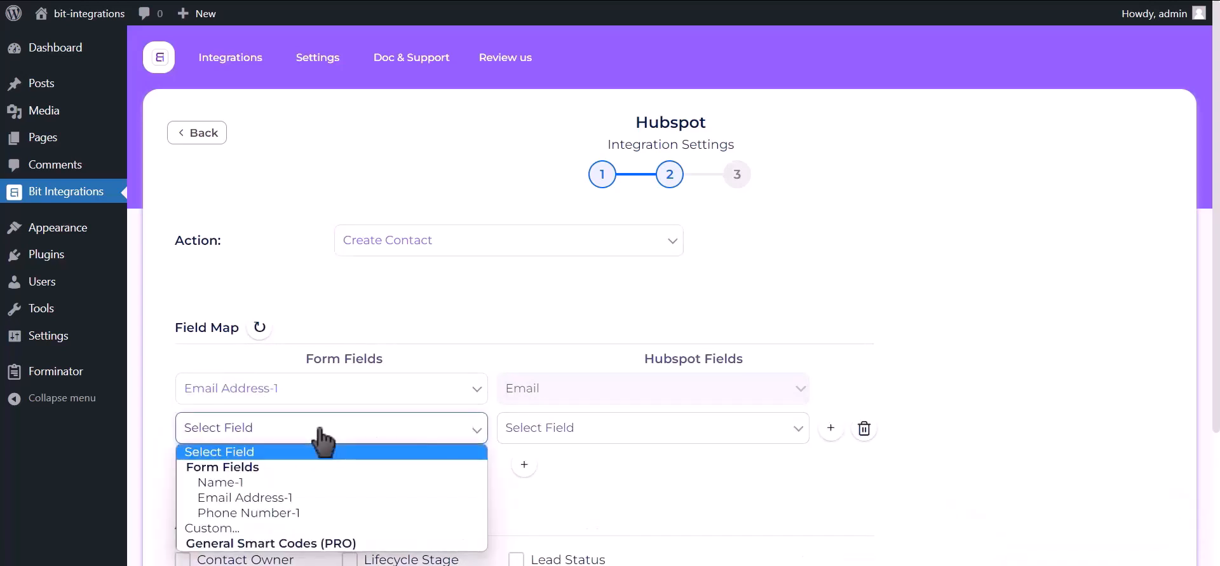
{"action": "left_click", "coordinate": [302, 481]}
{"action": "left_click", "coordinate": [640, 437]}
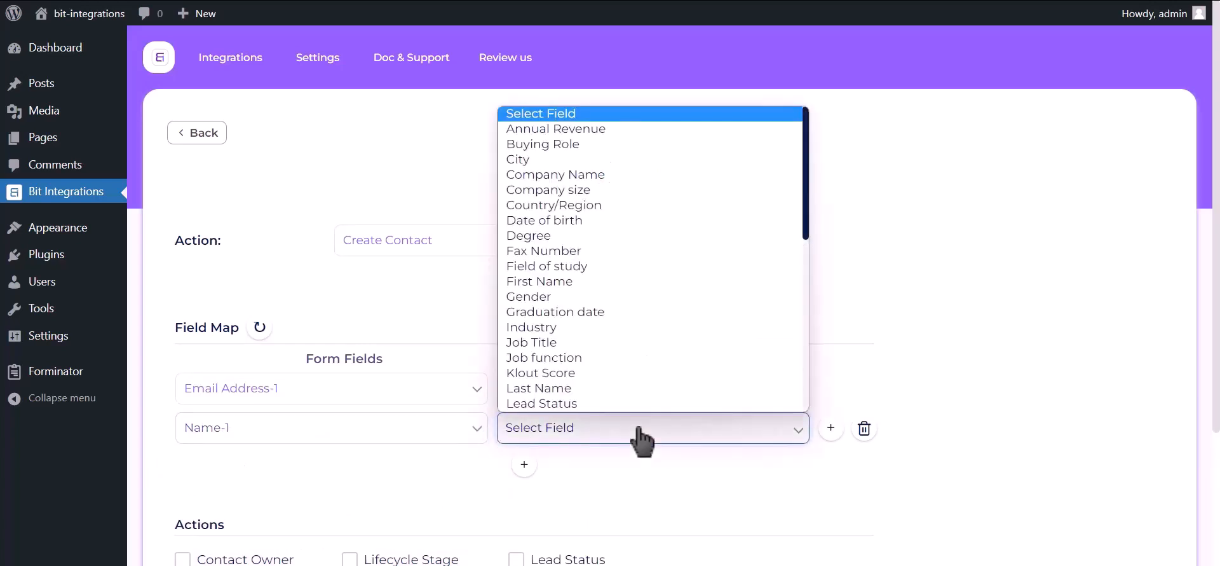
{"action": "left_click", "coordinate": [565, 282]}
Step: Add another field map row that links Phone Number-1 to HubSpot's Phone Number field
{"action": "left_click", "coordinate": [524, 465]}
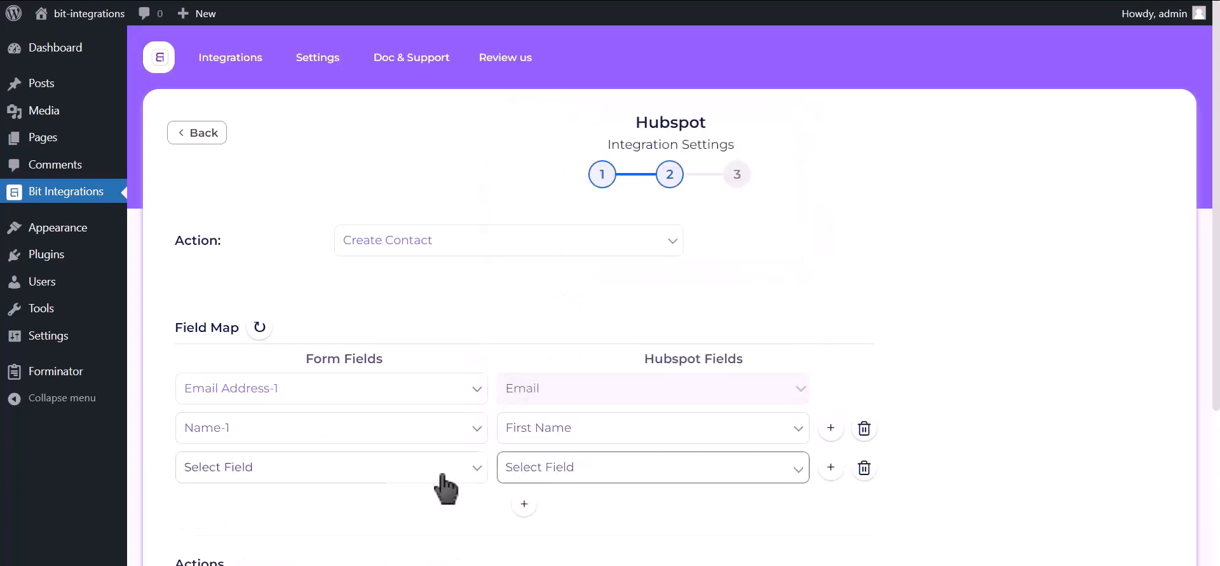
{"action": "left_click", "coordinate": [320, 476]}
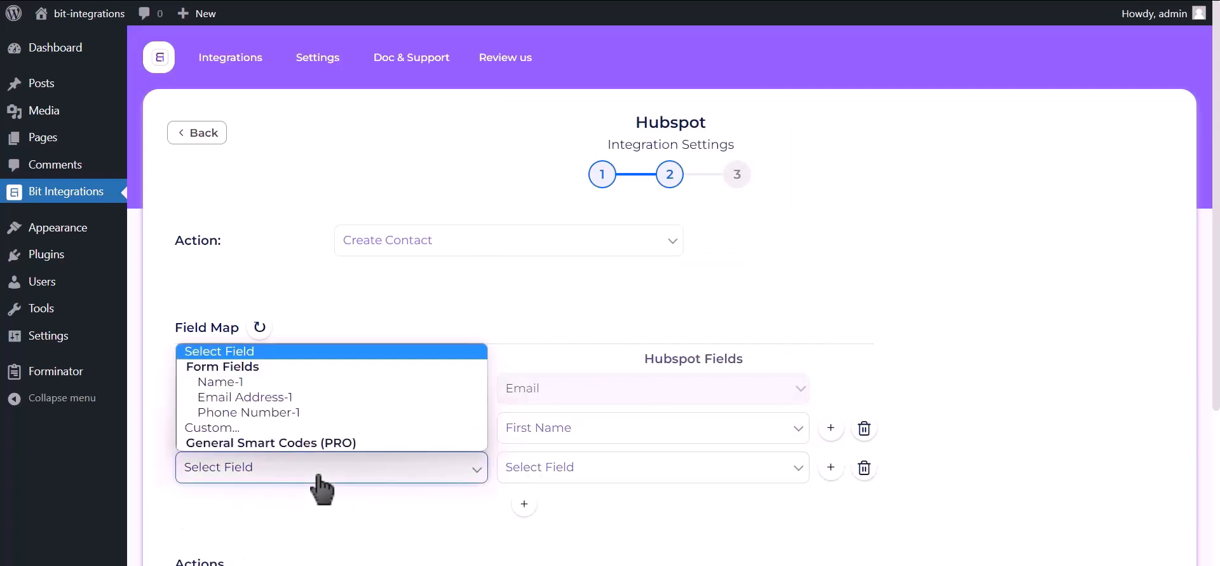
{"action": "left_click", "coordinate": [307, 413]}
{"action": "left_click", "coordinate": [586, 481]}
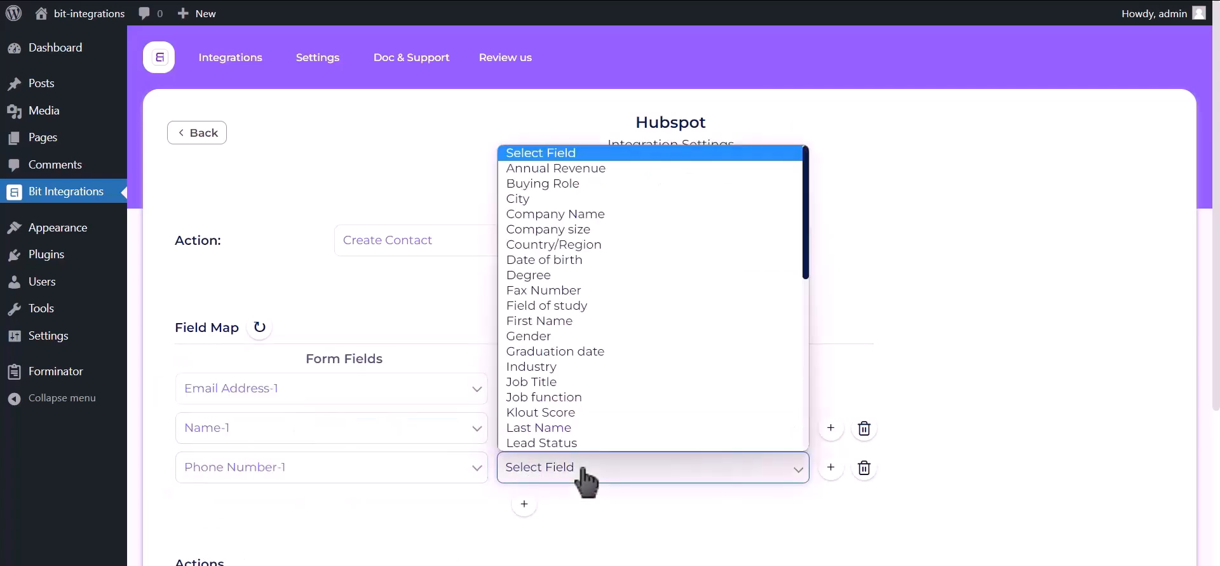
{"action": "key", "text": "p"}
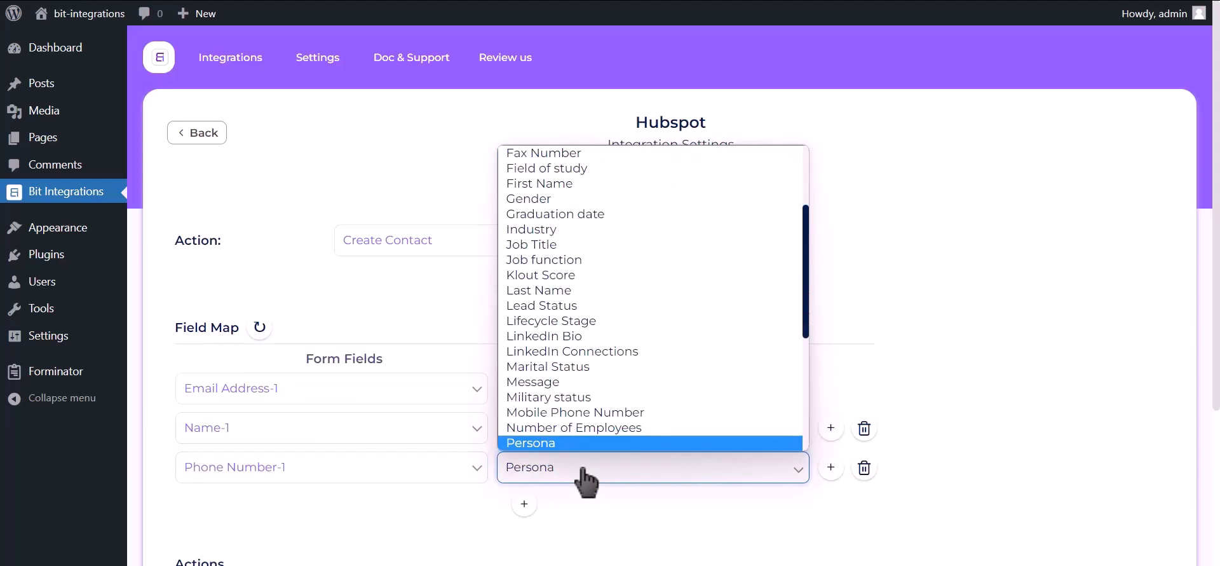
{"action": "key", "text": "p"}
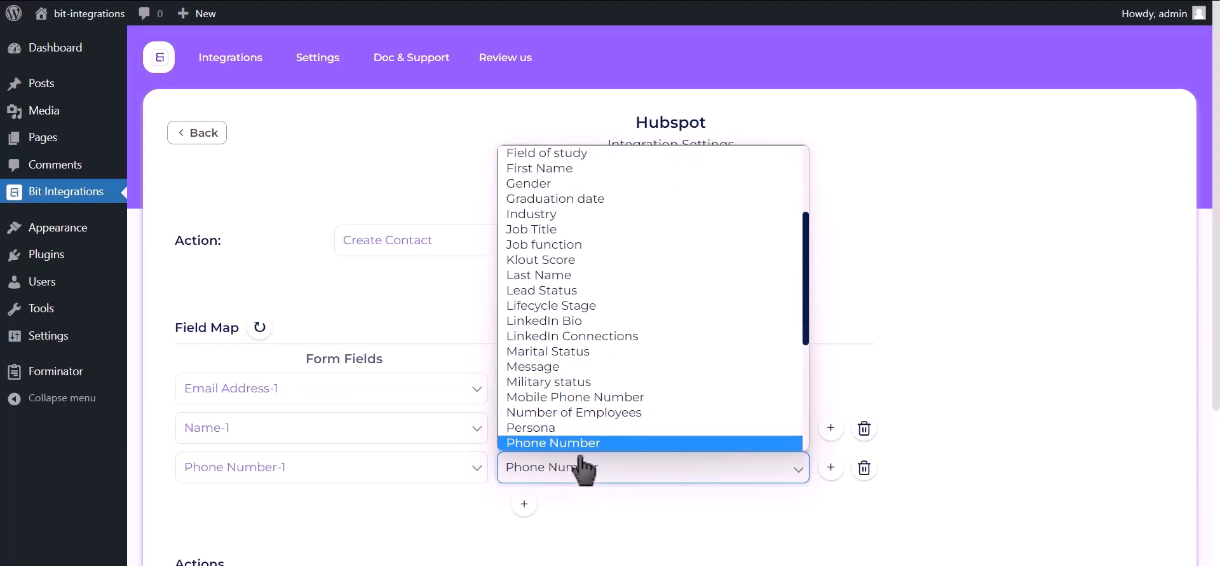
{"action": "left_click", "coordinate": [579, 445]}
Step: Leave the optional actions and conditional logic off, continue to the last stage and save the finished integration
{"action": "scroll", "coordinate": [928, 199], "scroll_direction": "down", "scroll_amount": 3}
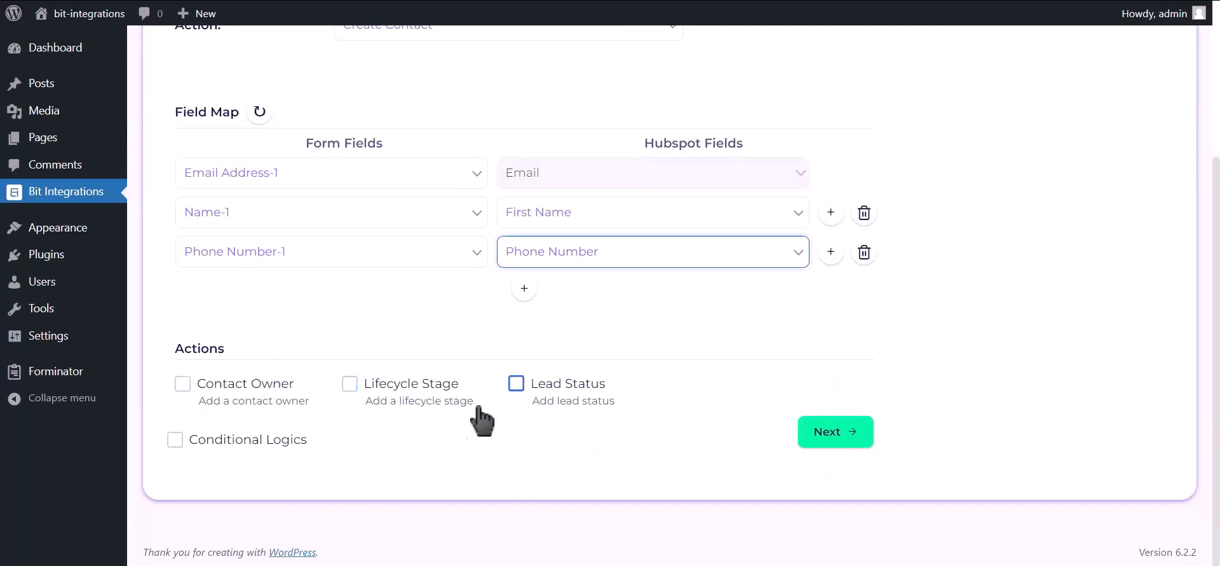
{"action": "left_click", "coordinate": [839, 436]}
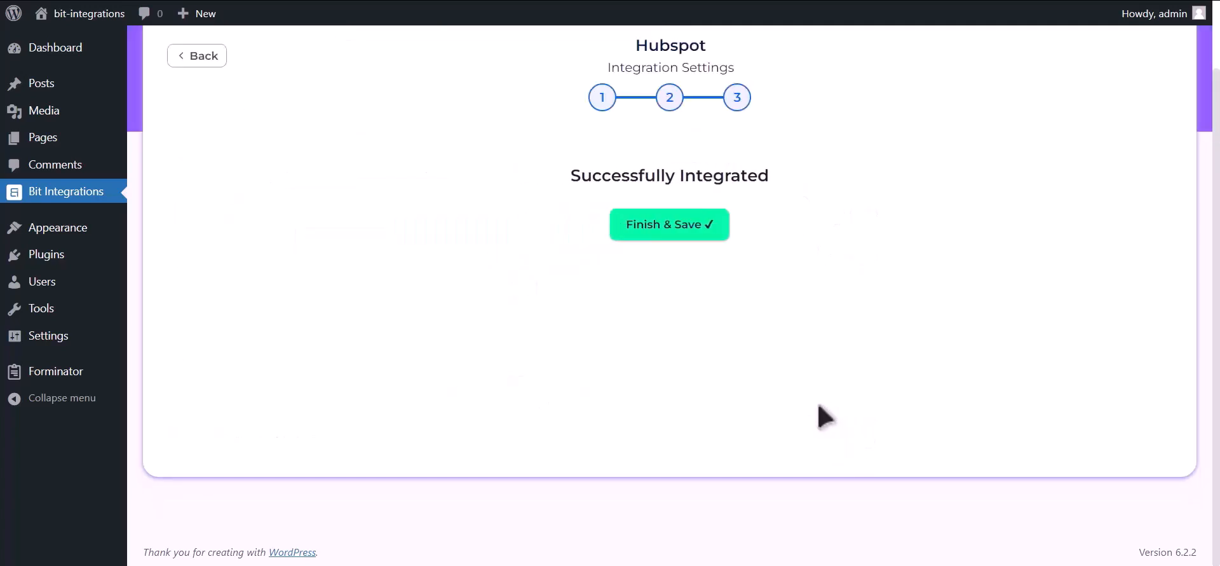
{"action": "left_click", "coordinate": [683, 227]}
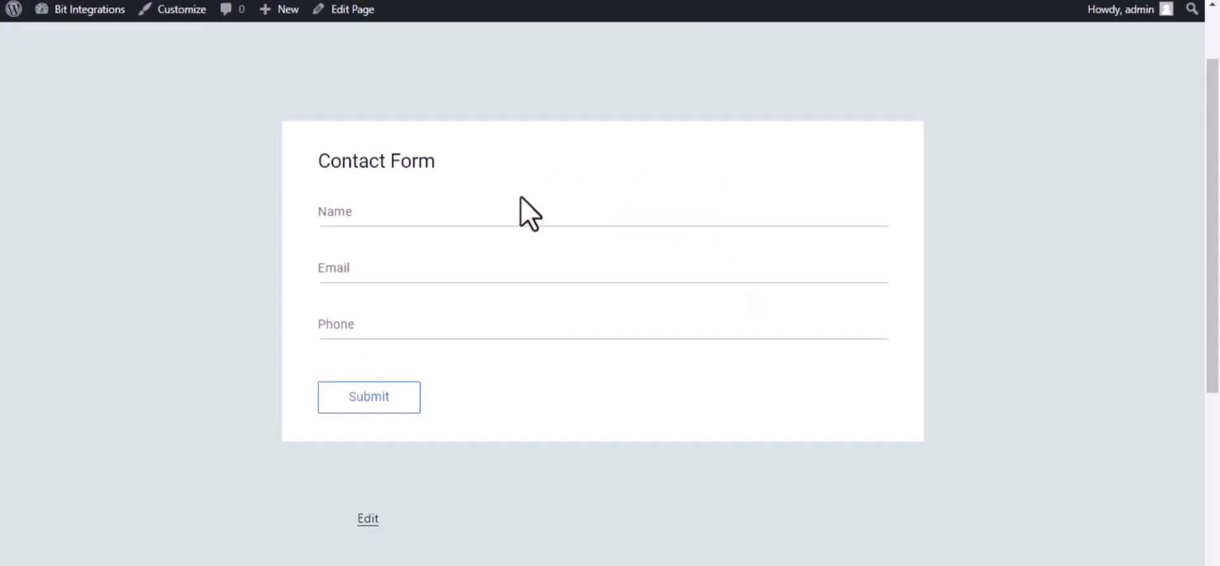
Step: On the website's contact form, enter the name Bit Integrations, a contact e-mail and a phone number, then submit the form
{"action": "left_click", "coordinate": [599, 219]}
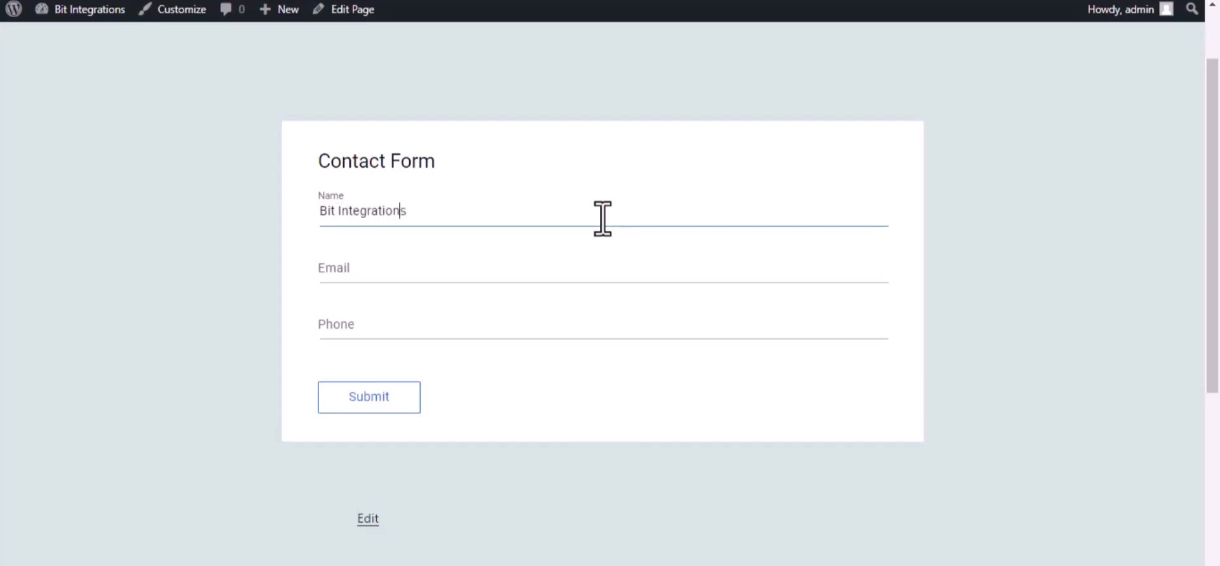
{"action": "left_click", "coordinate": [580, 274]}
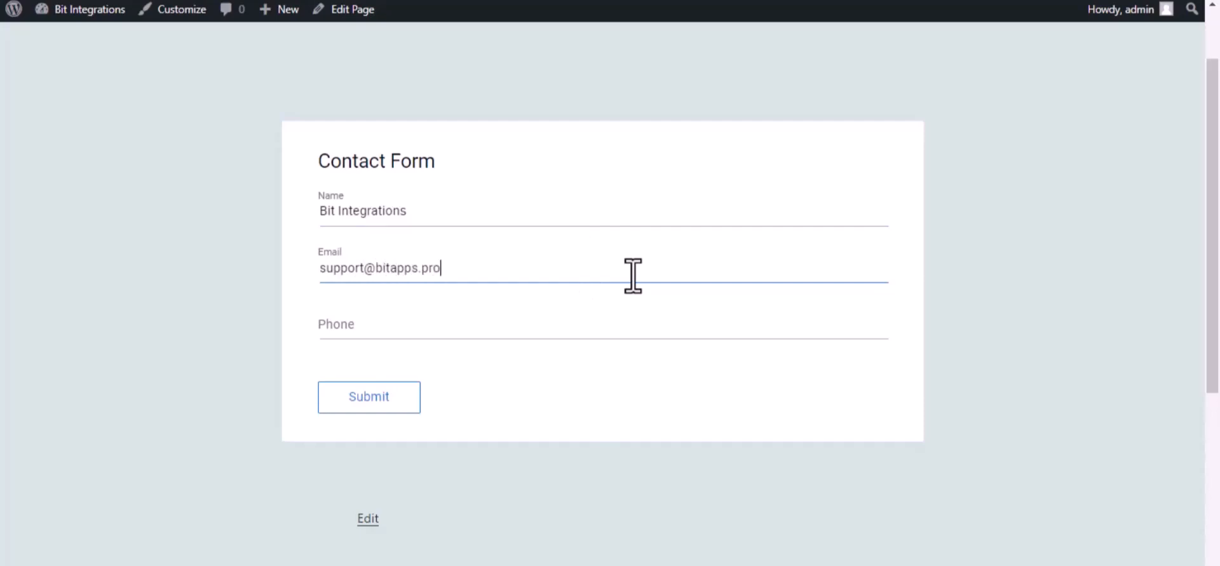
{"action": "left_click", "coordinate": [600, 326]}
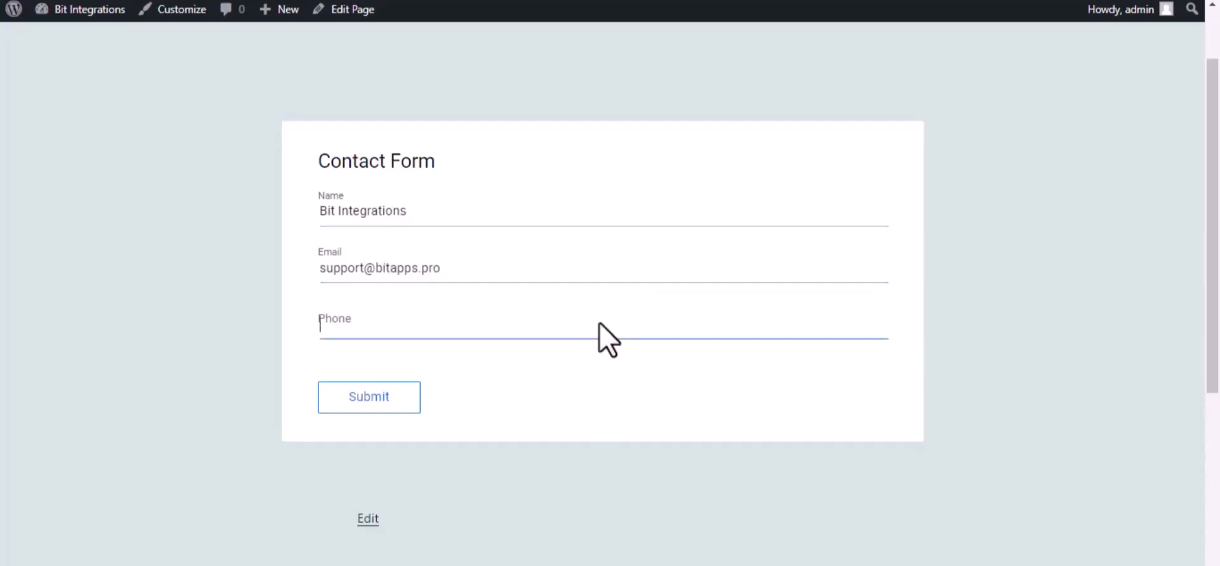
{"action": "type", "text": "444555666"}
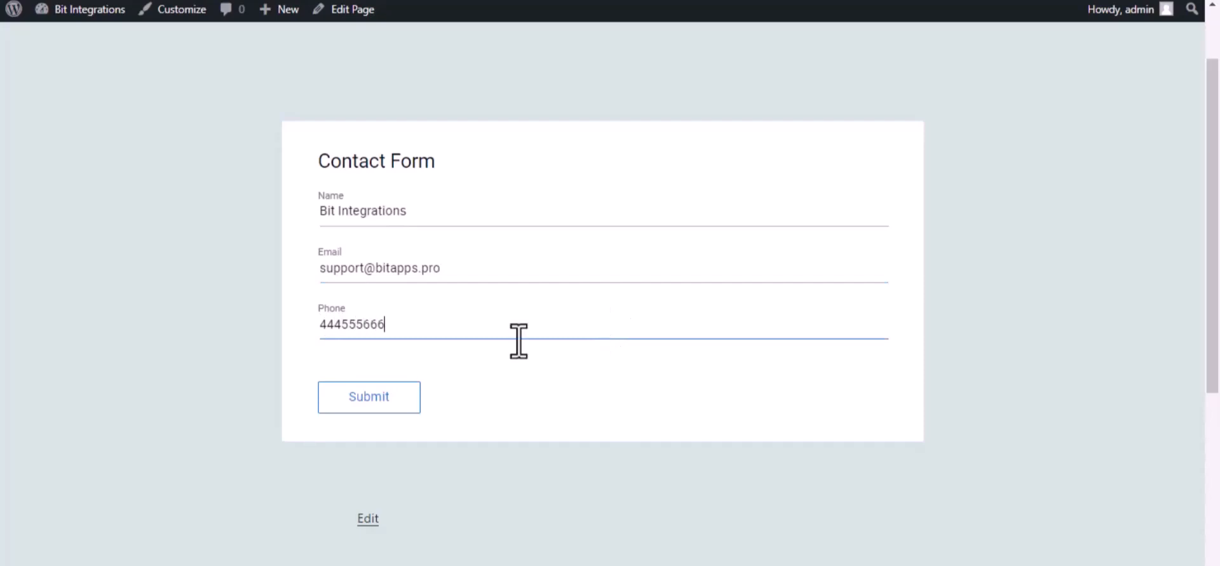
{"action": "left_click", "coordinate": [404, 402]}
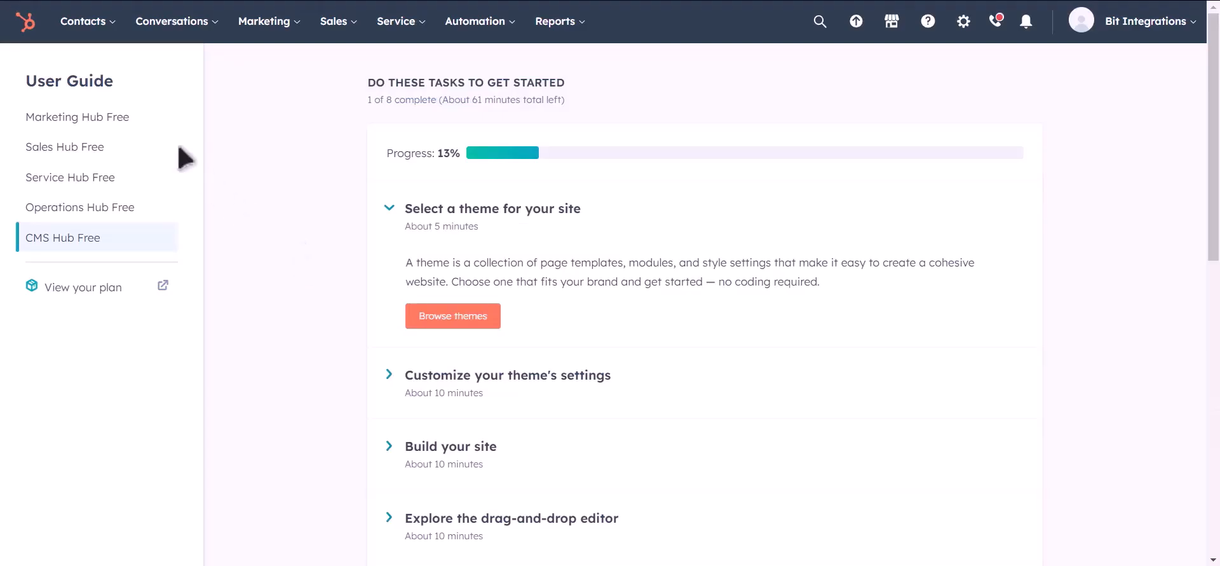
Step: In HubSpot, open the contacts list and preview the Bit Integrations contact to check its submitted details
{"action": "mouse_move", "coordinate": [99, 26]}
{"action": "left_click", "coordinate": [96, 75]}
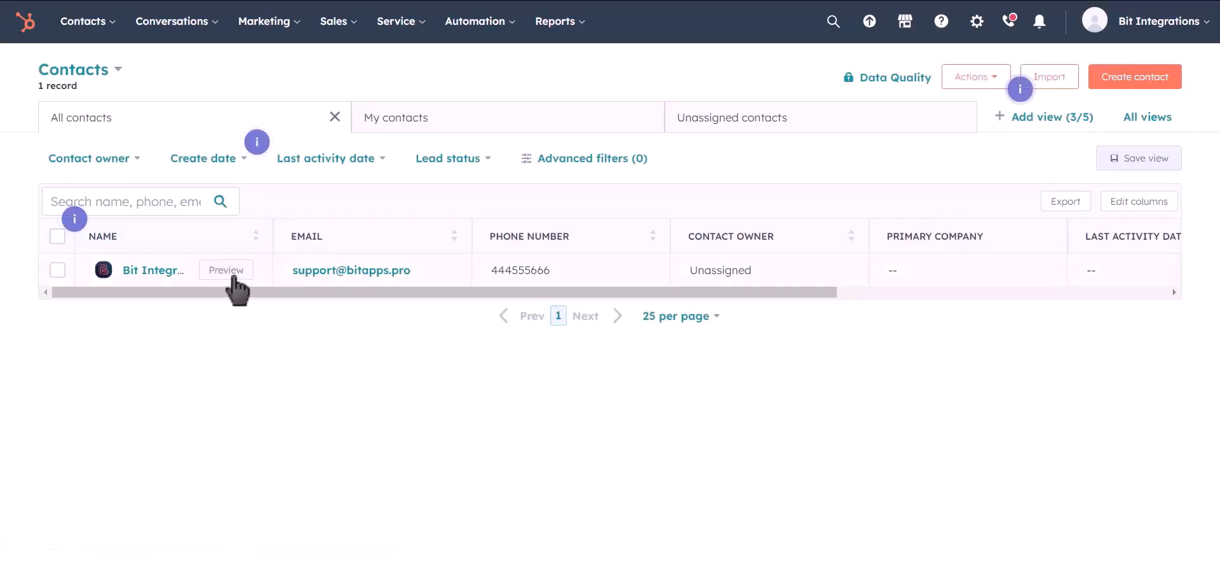
{"action": "left_click", "coordinate": [230, 274]}
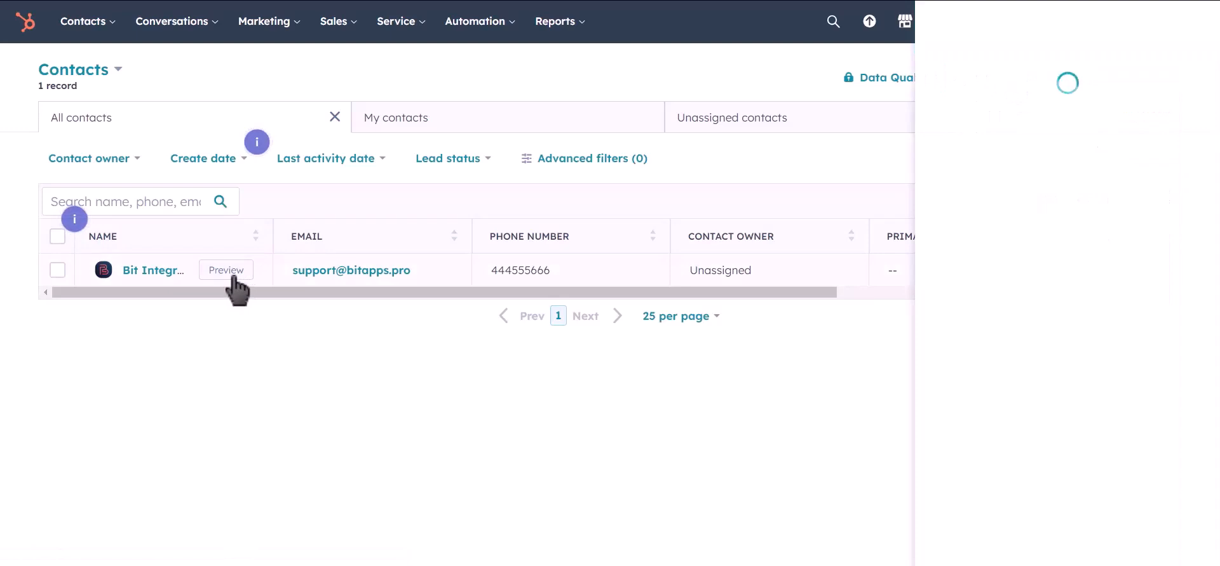
{"action": "left_click", "coordinate": [230, 271]}
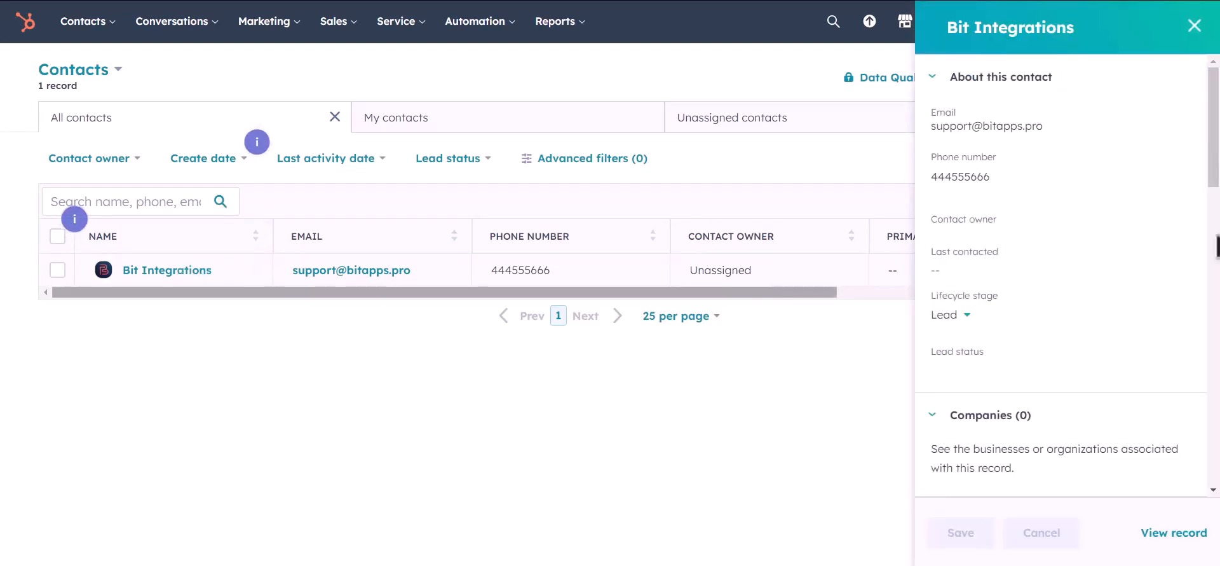